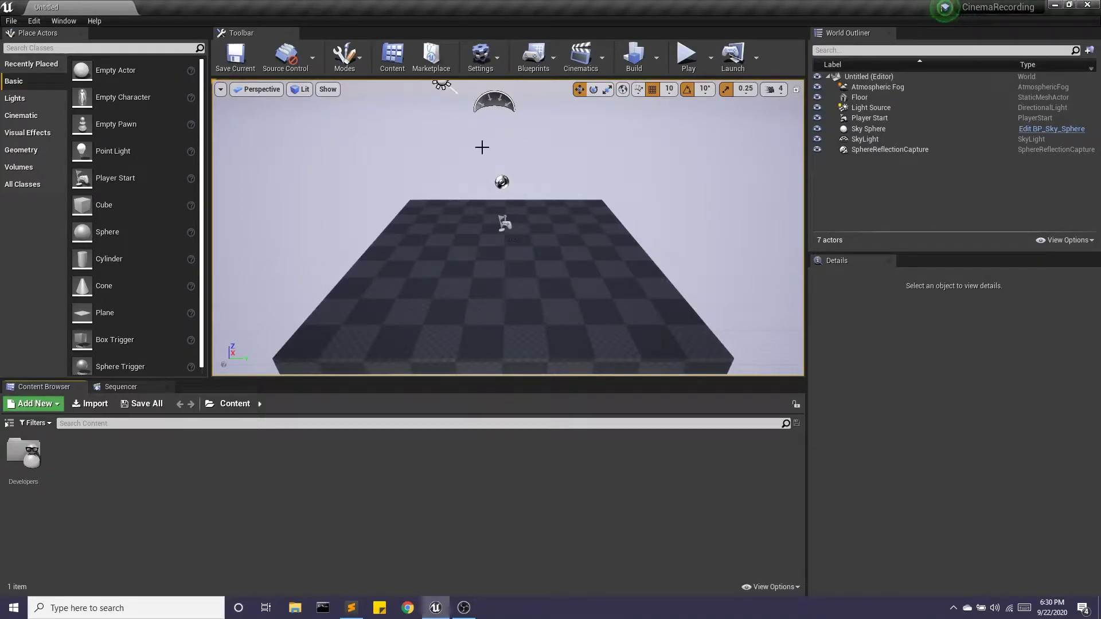
# Step: Save the untitled level under the name Cameras
pyautogui.click(235, 57)
pyautogui.write('C')
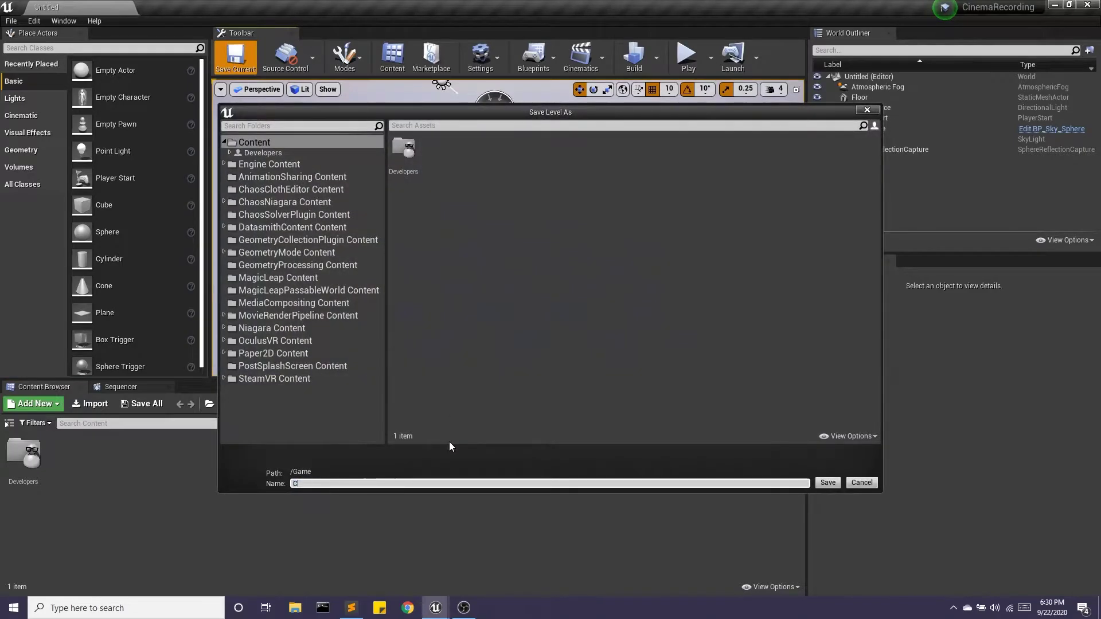
pyautogui.write('ameras')
pyautogui.press('Return')
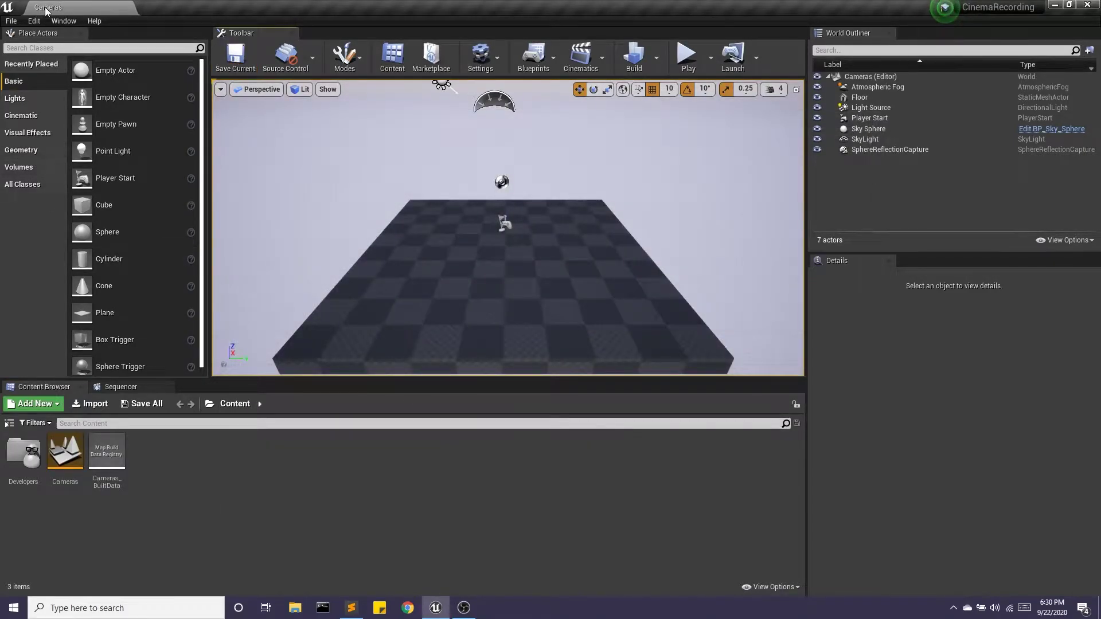
# Step: Filter Place Actors to 'camera', drop a test camera into the level, then delete it
pyautogui.click(55, 48)
pyautogui.write('camera')
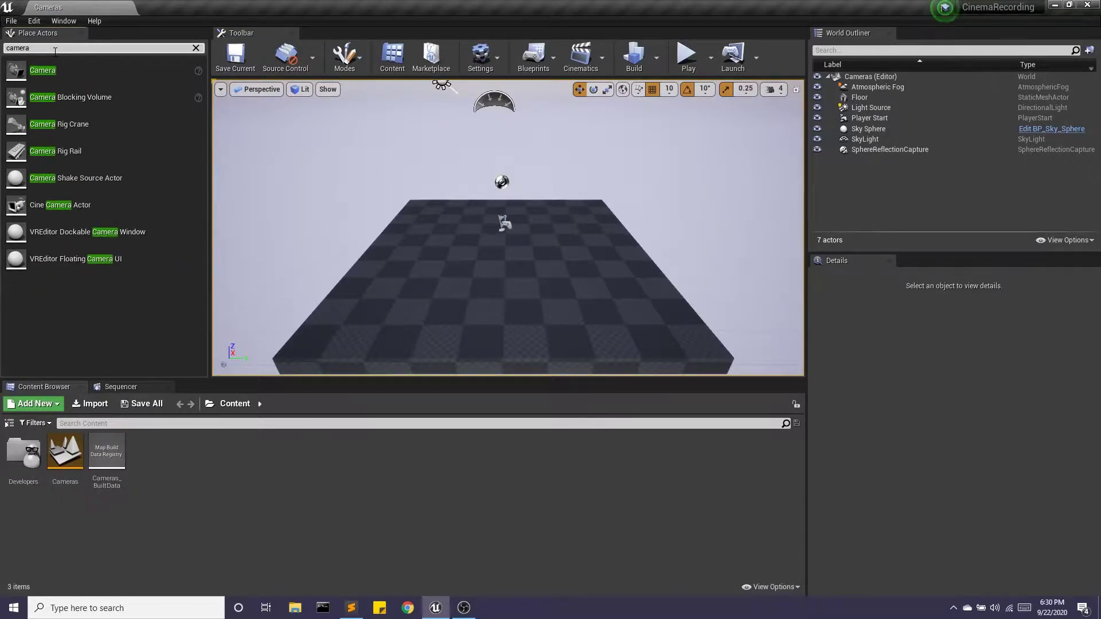
pyautogui.moveTo(27, 70); pyautogui.dragTo(372, 293)
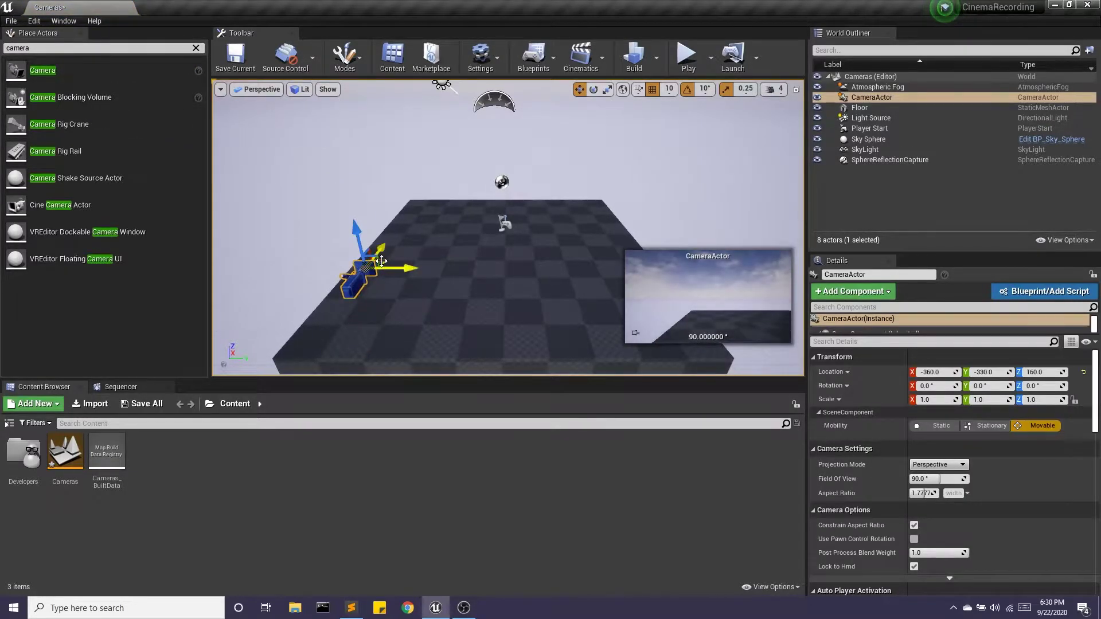
pyautogui.press('Delete')
# Step: Place a Camera Actor on the floor near the corner and raise it to Z 100
pyautogui.moveTo(603, 302); pyautogui.dragTo(605, 285, button='right')
pyautogui.rightClick(557, 325)
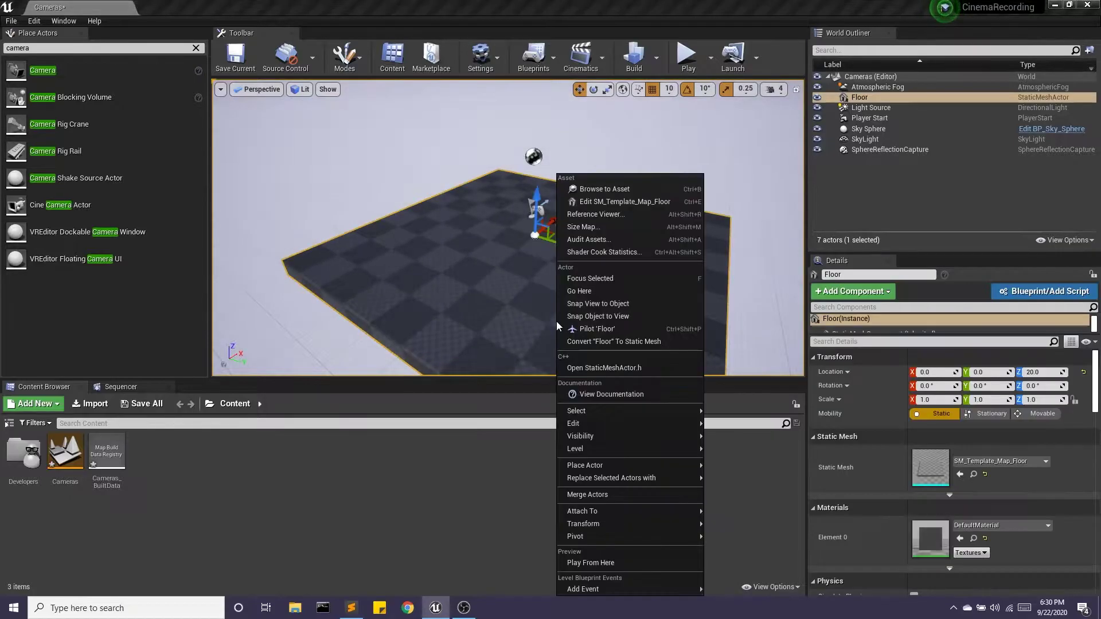
pyautogui.moveTo(609, 465)
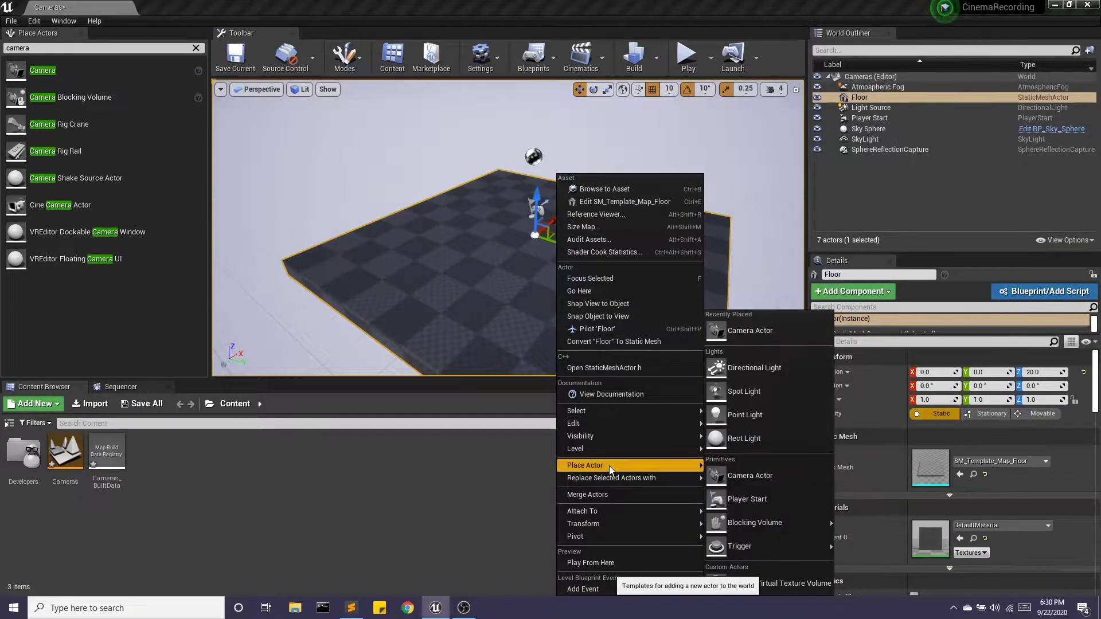
pyautogui.click(776, 329)
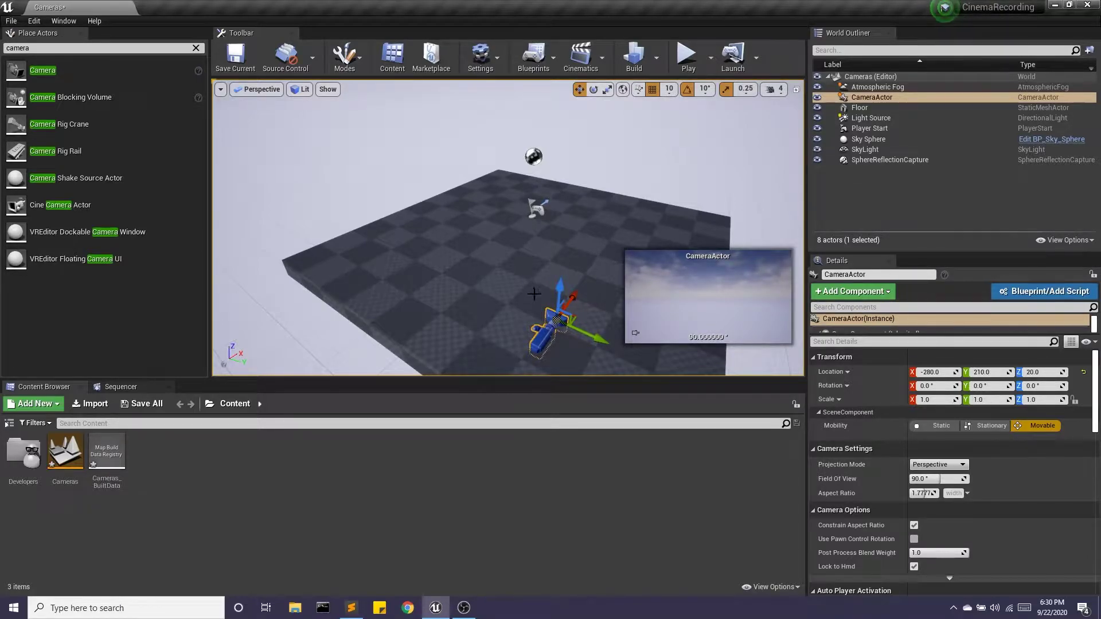
pyautogui.moveTo(559, 285); pyautogui.dragTo(233, 189)
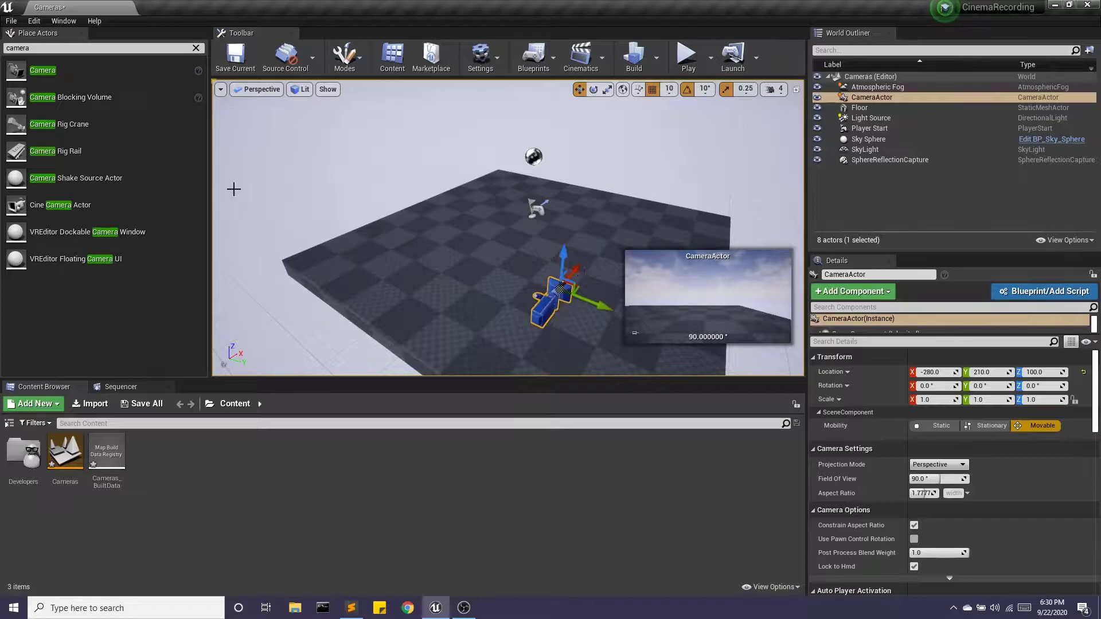
# Step: Add a cylinder to the floor, pin the camera preview, and move the camera back along X
pyautogui.click(195, 48)
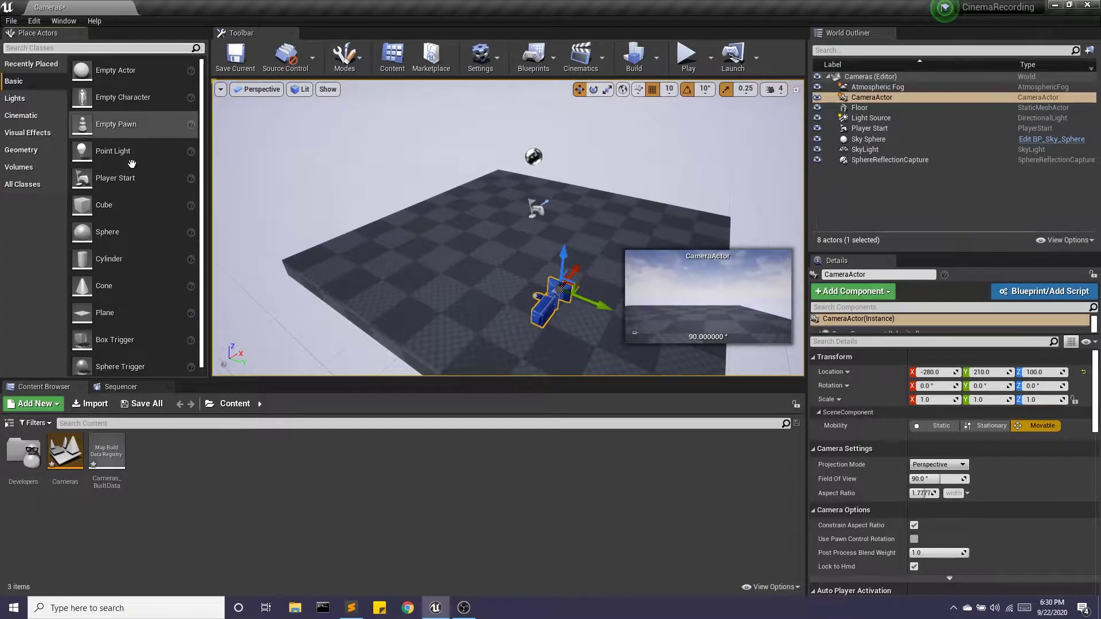
pyautogui.moveTo(109, 259); pyautogui.dragTo(628, 296)
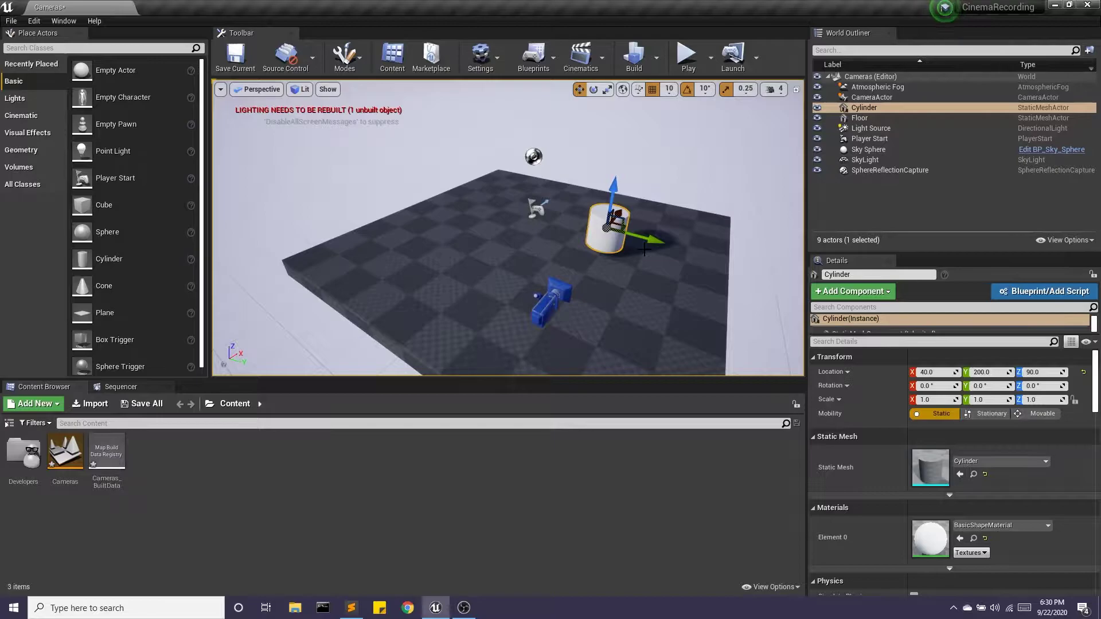
pyautogui.click(872, 98)
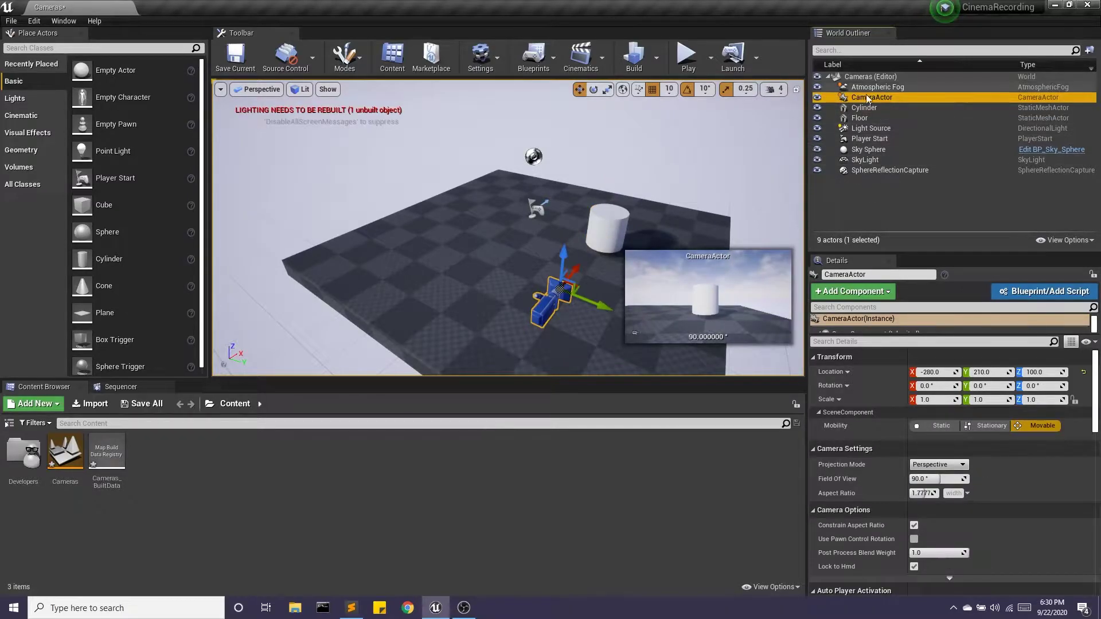
pyautogui.click(636, 333)
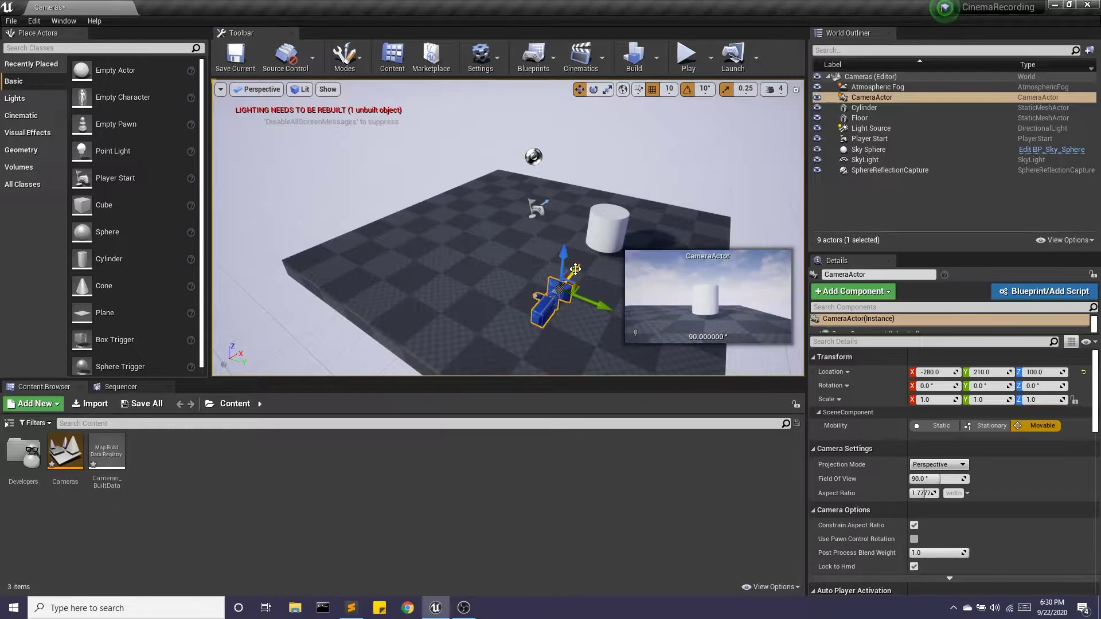
pyautogui.moveTo(573, 269)
pyautogui.mouseDown()
pyautogui.moveTo(548, 296)
pyautogui.moveTo(560, 280)
pyautogui.mouseUp()
# Step: Turn the camera toward the cylinder, then shift the cylinder along Y and lower it slightly
pyautogui.press('e')
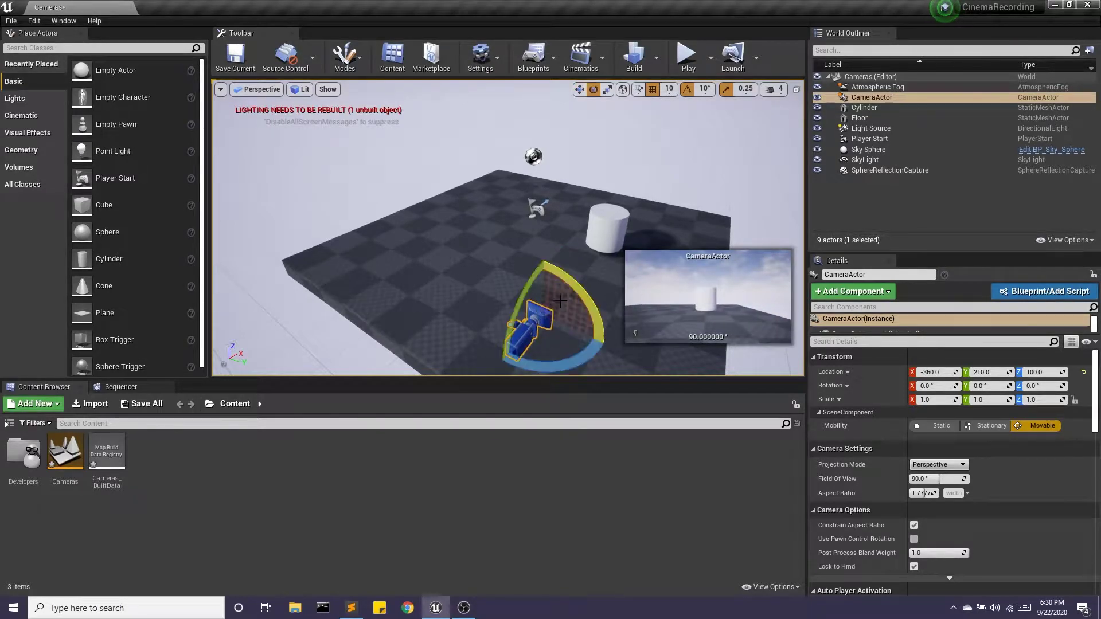
pyautogui.moveTo(542, 365); pyautogui.dragTo(596, 344)
pyautogui.press('w')
pyautogui.click(618, 222)
pyautogui.moveTo(642, 238); pyautogui.dragTo(601, 259)
pyautogui.moveTo(590, 221); pyautogui.dragTo(601, 228)
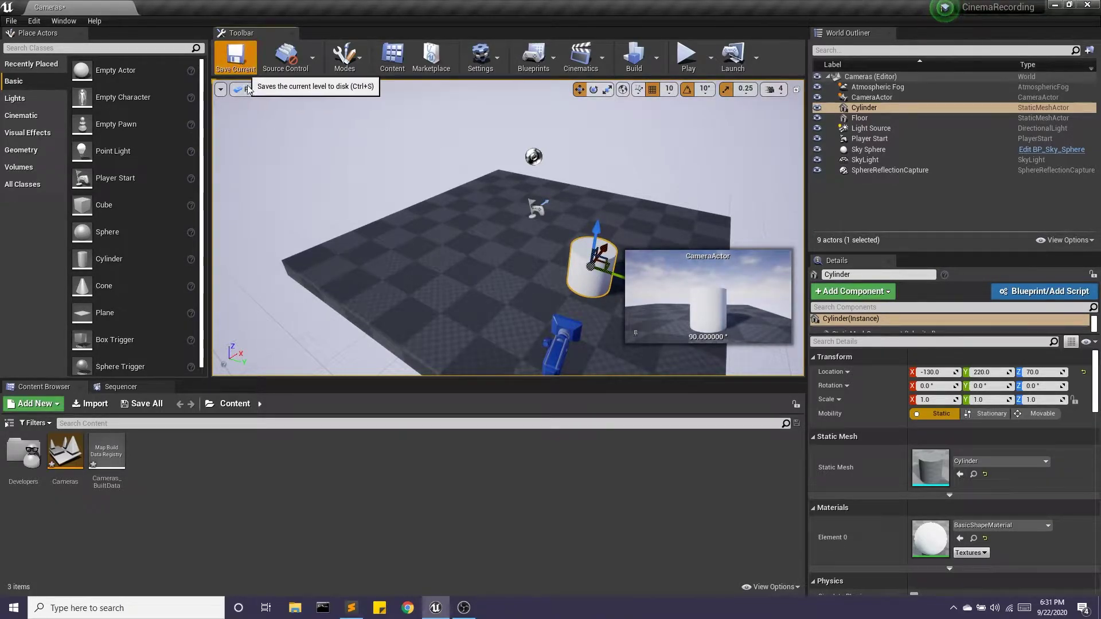
# Step: Save the level and reselect the camera actor
pyautogui.click(243, 69)
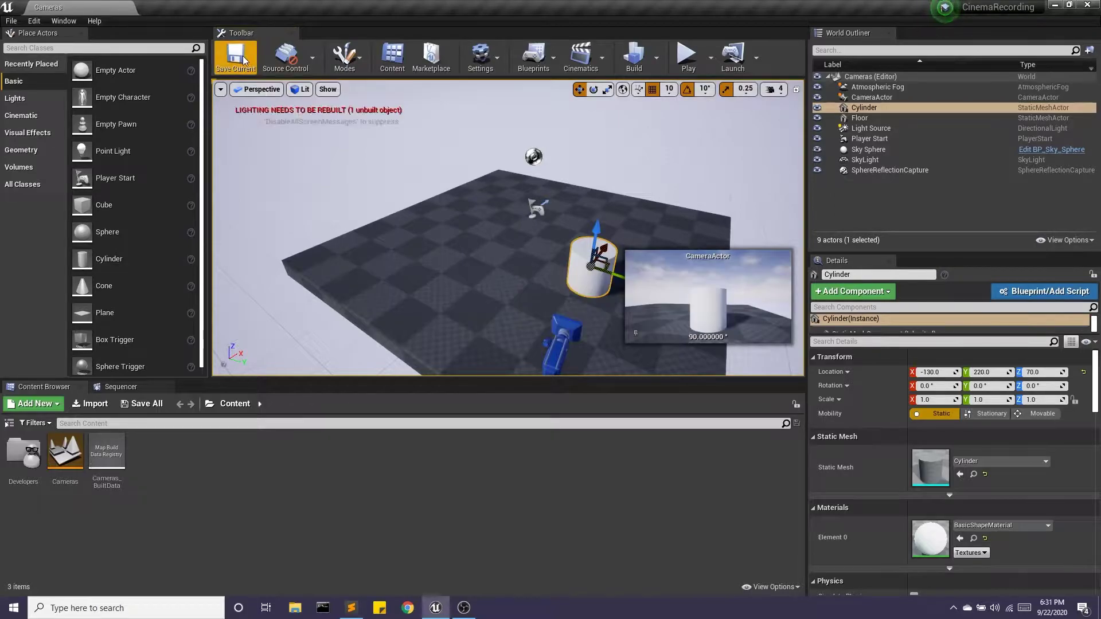
pyautogui.click(884, 98)
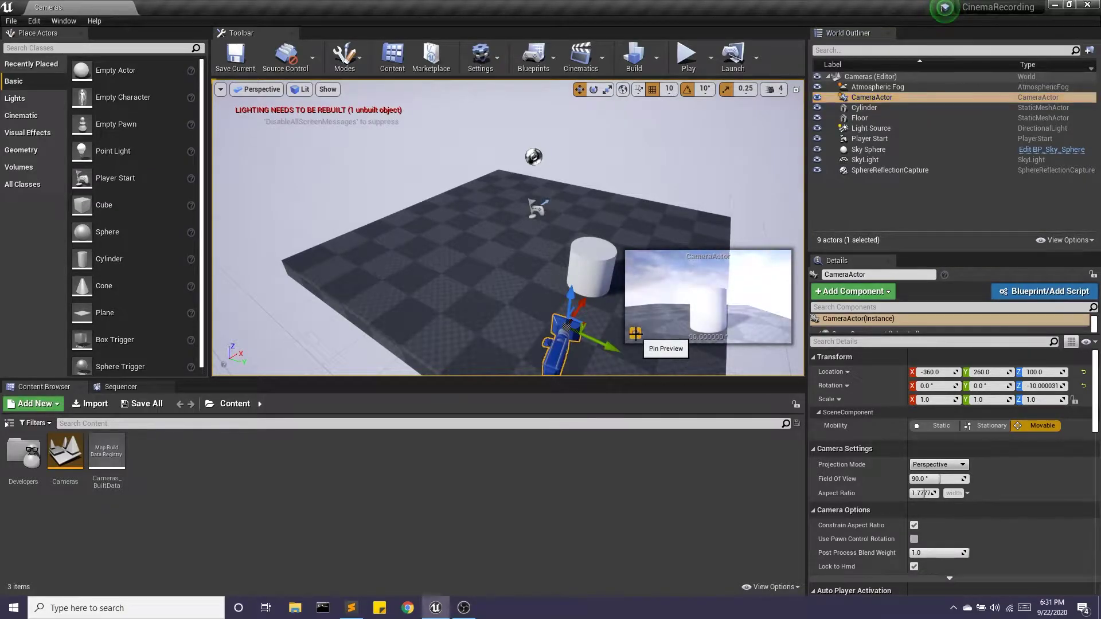
pyautogui.click(899, 118)
pyautogui.click(879, 96)
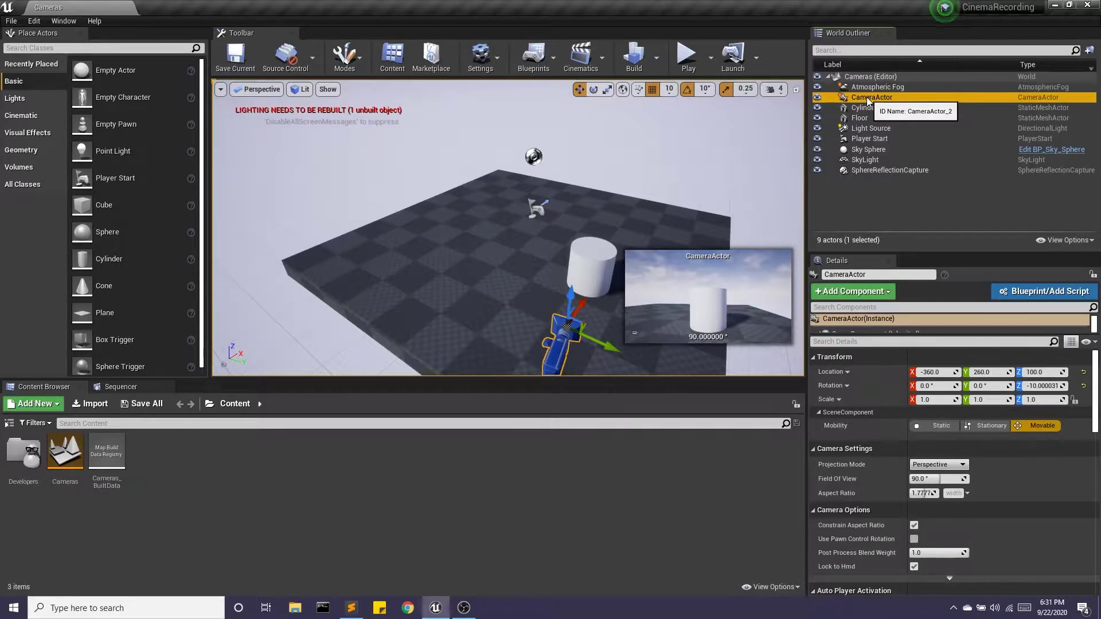
# Step: Pilot CameraActor up to about 341.7, -215.3, 460, looking down at the cylinder, then eject
pyautogui.rightClick(869, 101)
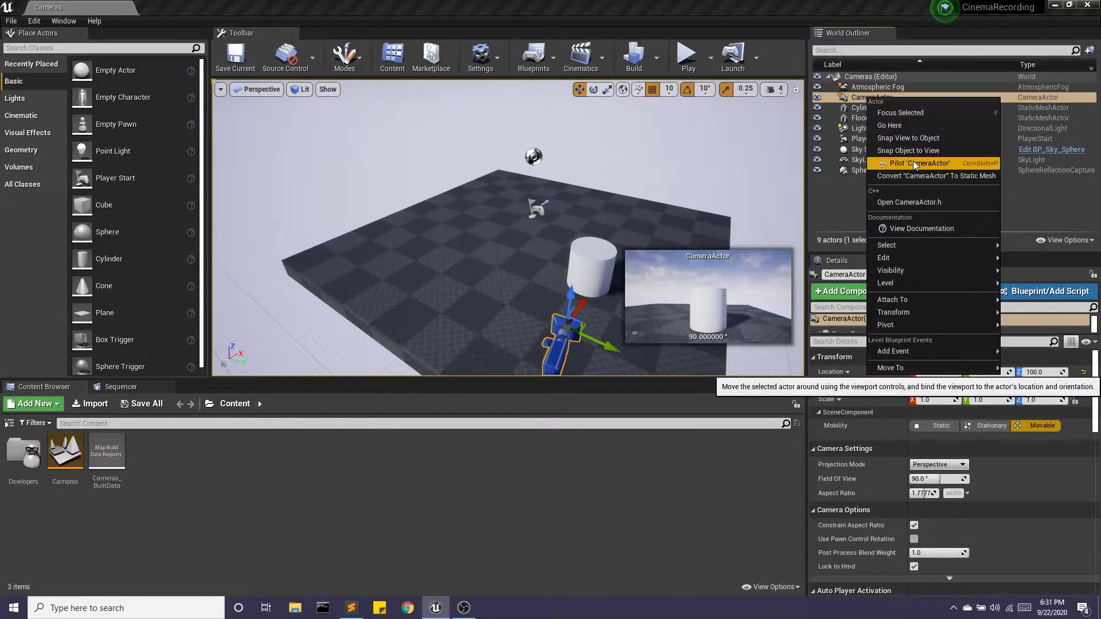
pyautogui.click(928, 164)
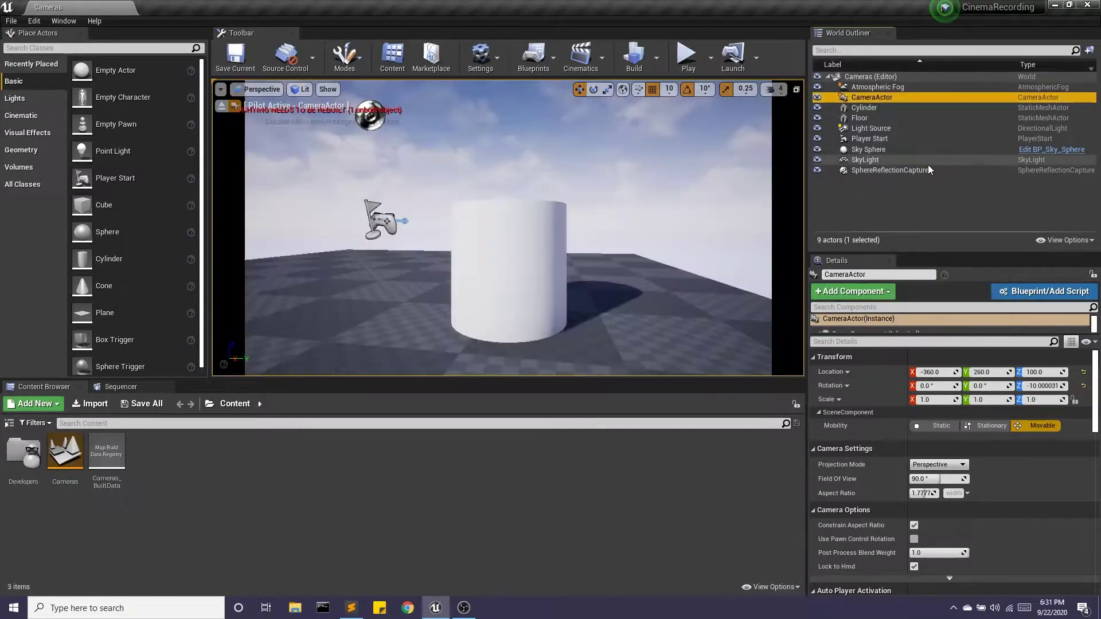
pyautogui.moveTo(548, 237); pyautogui.dragTo(543, 259, button='right')
pyautogui.scroll(-3, 346, 213)
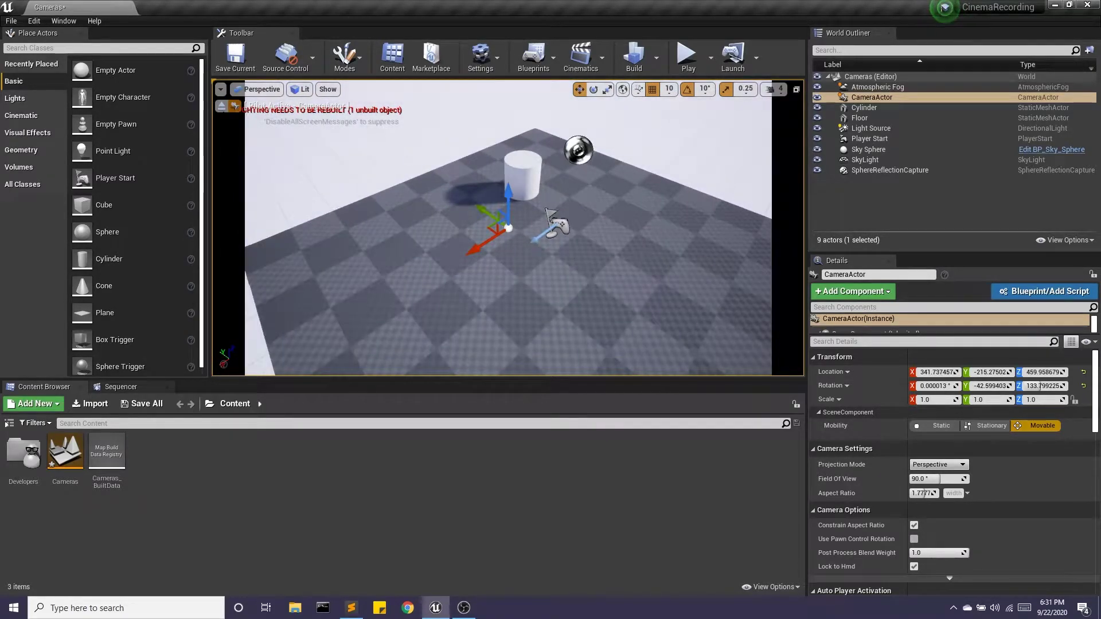
pyautogui.click(220, 109)
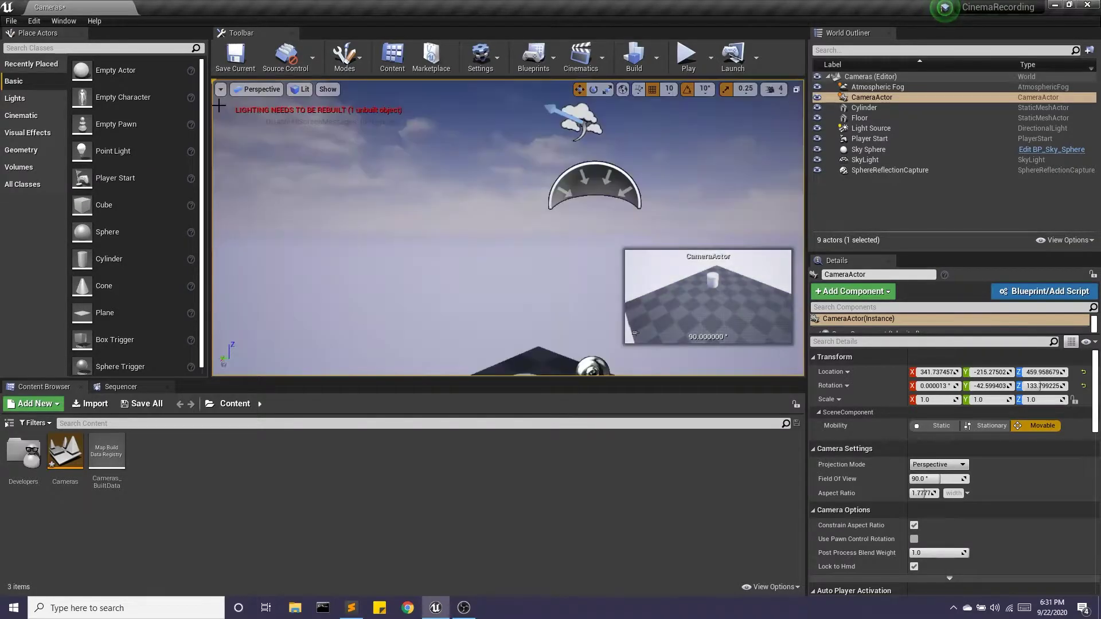
pyautogui.moveTo(500, 311); pyautogui.dragTo(428, 239, button='right')
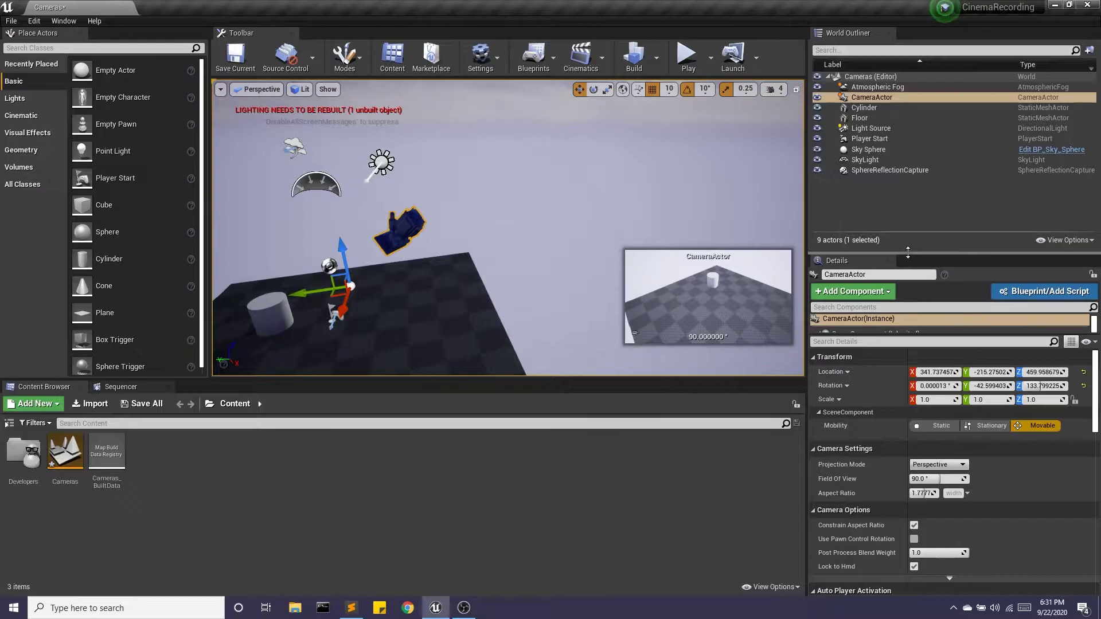
# Step: Enlarge the Details panel, try a wider FOV and Orthographic, ending on Perspective at 90°
pyautogui.moveTo(918, 253); pyautogui.dragTo(918, 172)
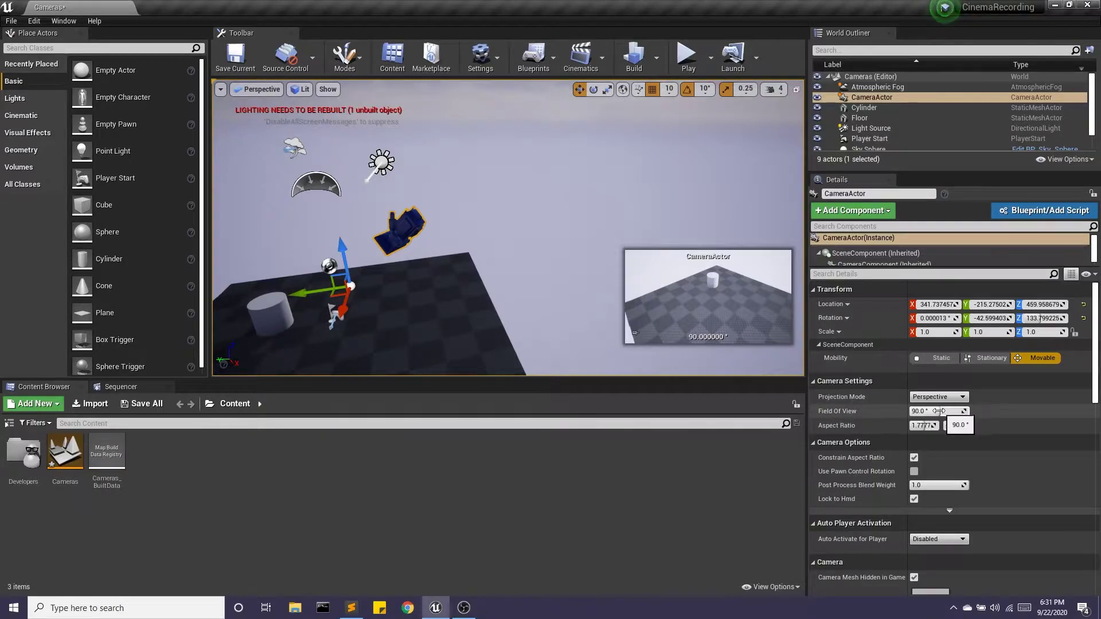
pyautogui.moveTo(947, 408)
pyautogui.mouseDown()
pyautogui.moveTo(980, 409)
pyautogui.moveTo(935, 411)
pyautogui.mouseUp()
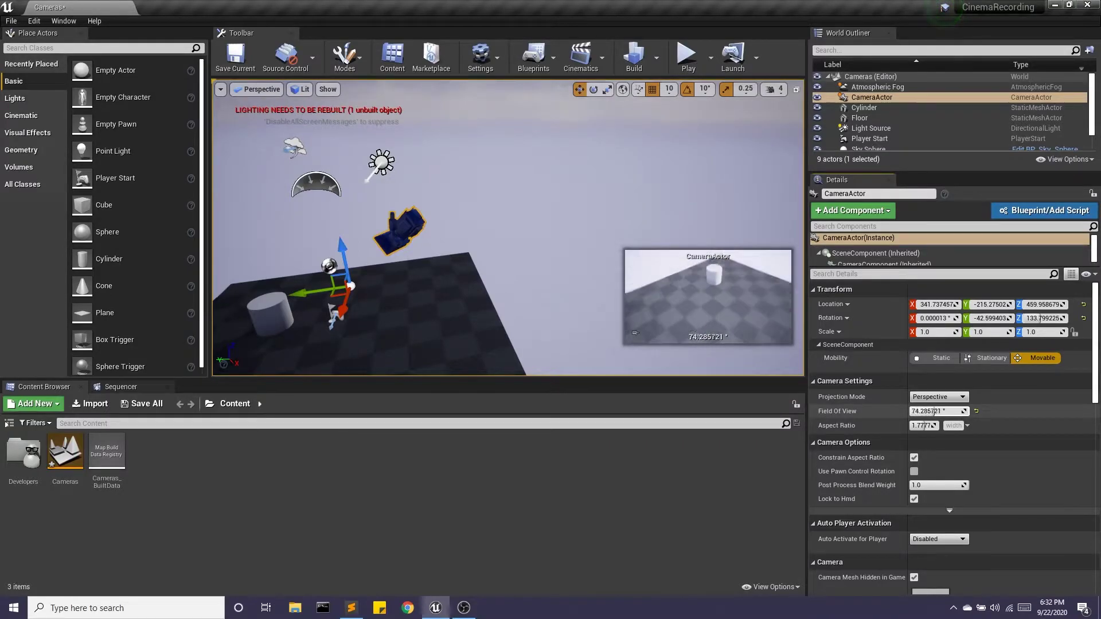
pyautogui.click(977, 411)
pyautogui.click(949, 397)
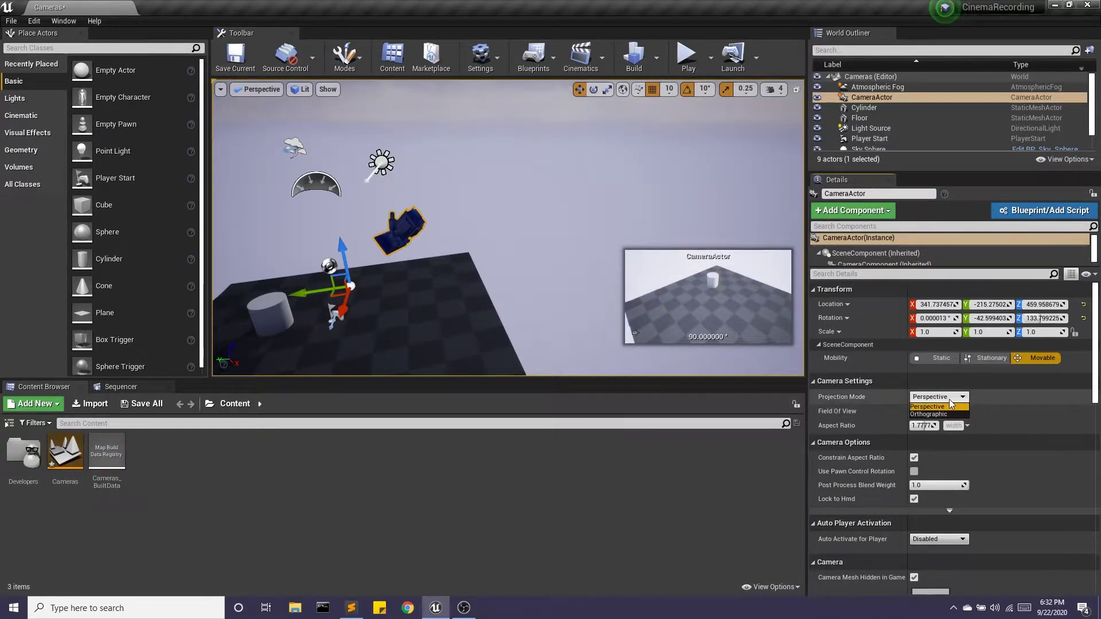
pyautogui.click(929, 414)
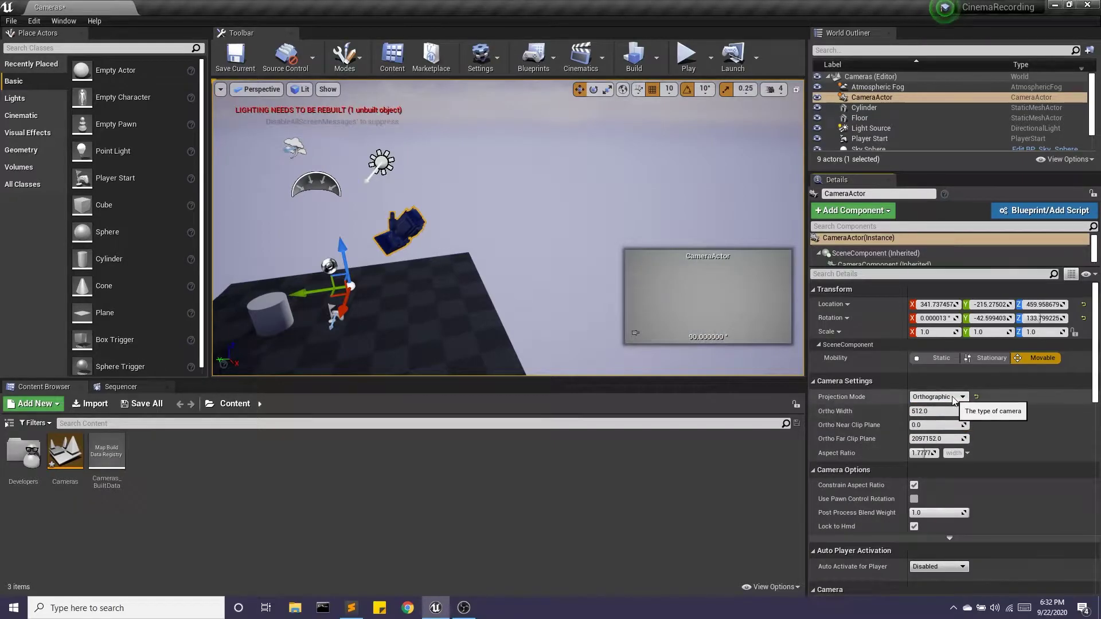
pyautogui.click(939, 397)
pyautogui.click(929, 405)
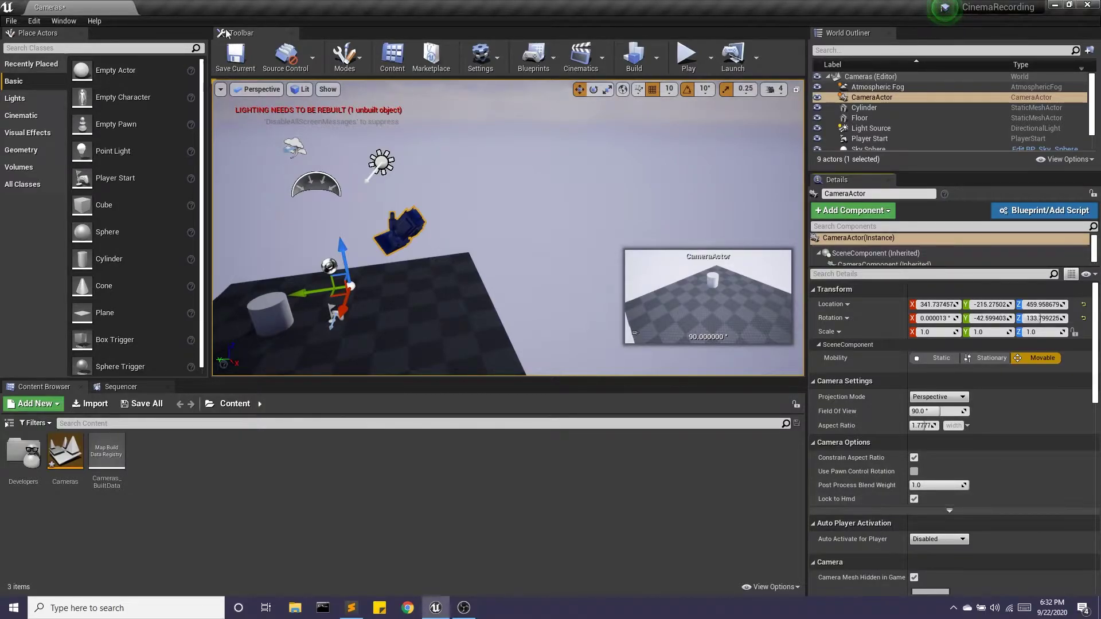
pyautogui.click(235, 57)
pyautogui.click(686, 55)
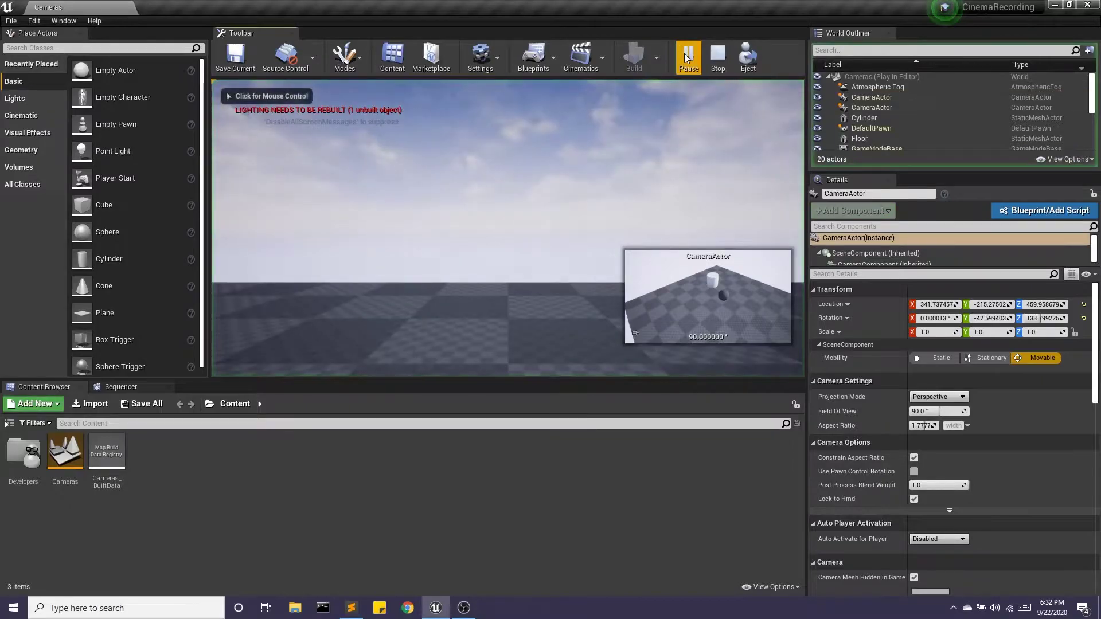
pyautogui.click(477, 263)
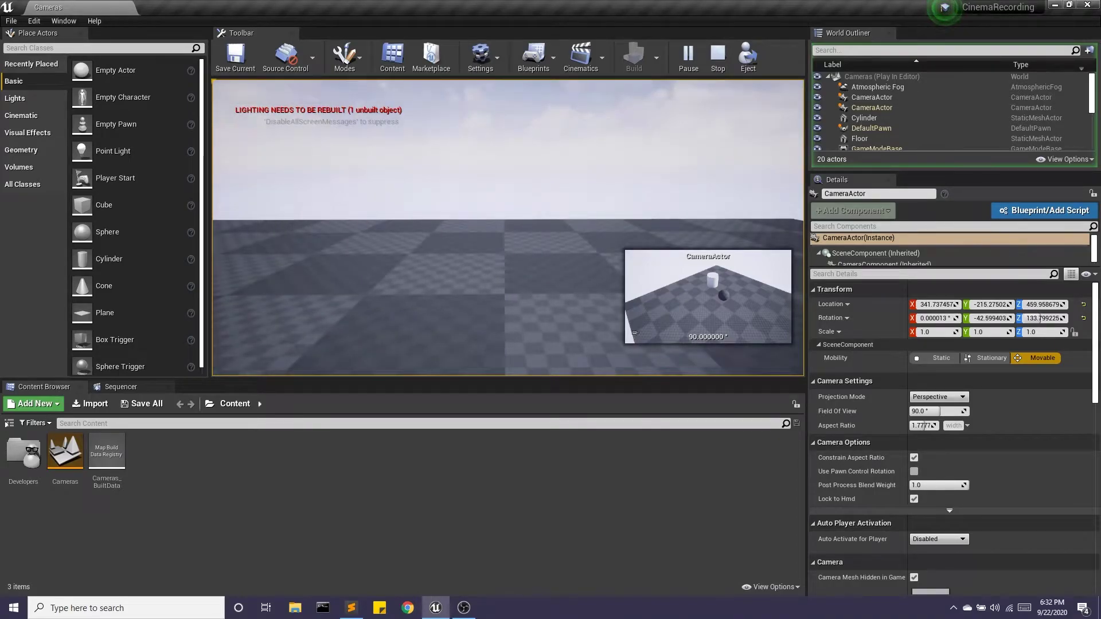
pyautogui.press('Escape')
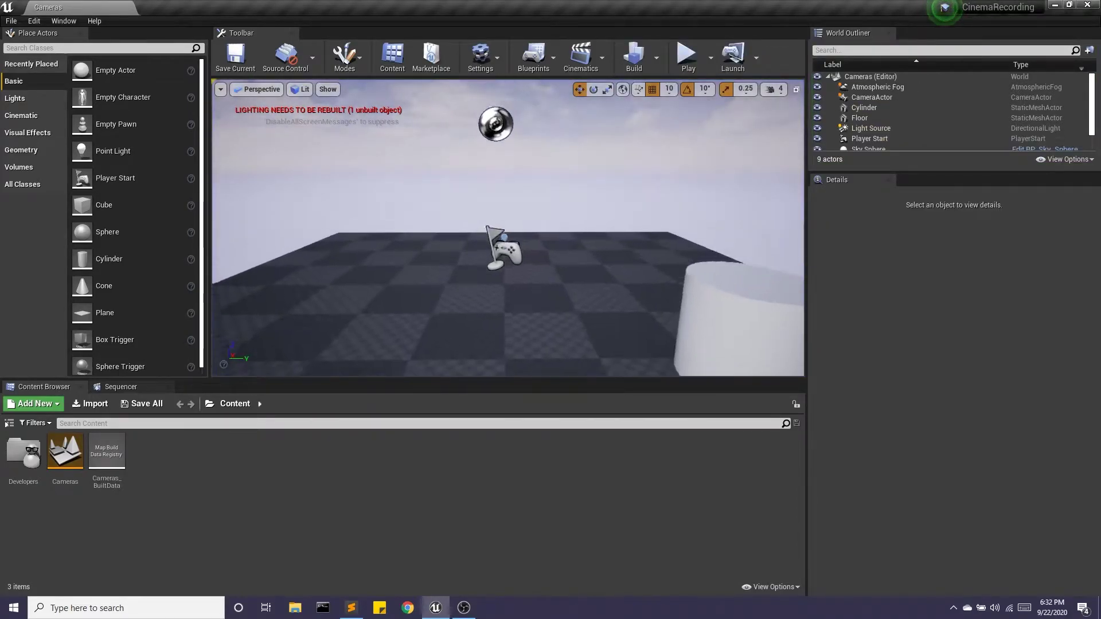
pyautogui.click(474, 307)
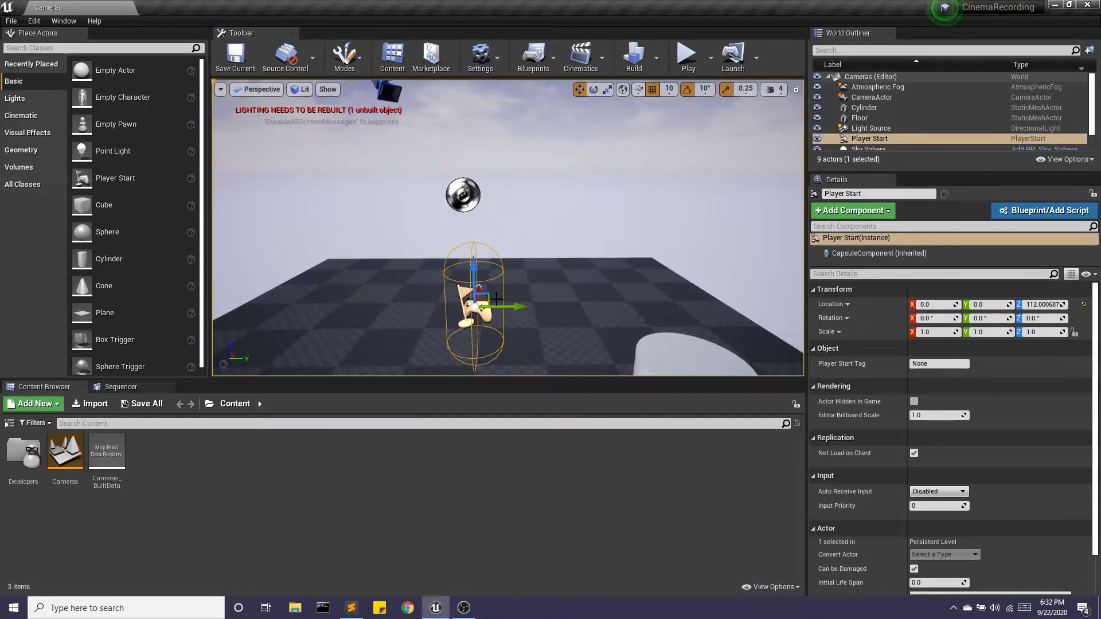
pyautogui.moveTo(526, 285); pyautogui.dragTo(414, 142, button='right')
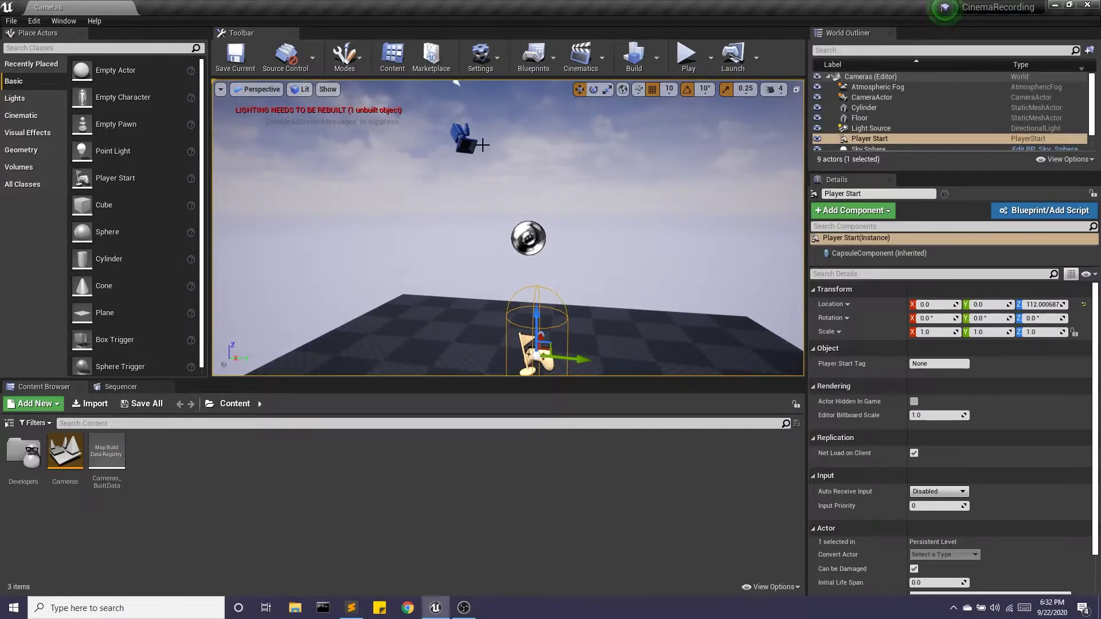
# Step: Open the Level Blueprint and add a Set View Target with Blend node after Event BeginPlay
pyautogui.click(550, 60)
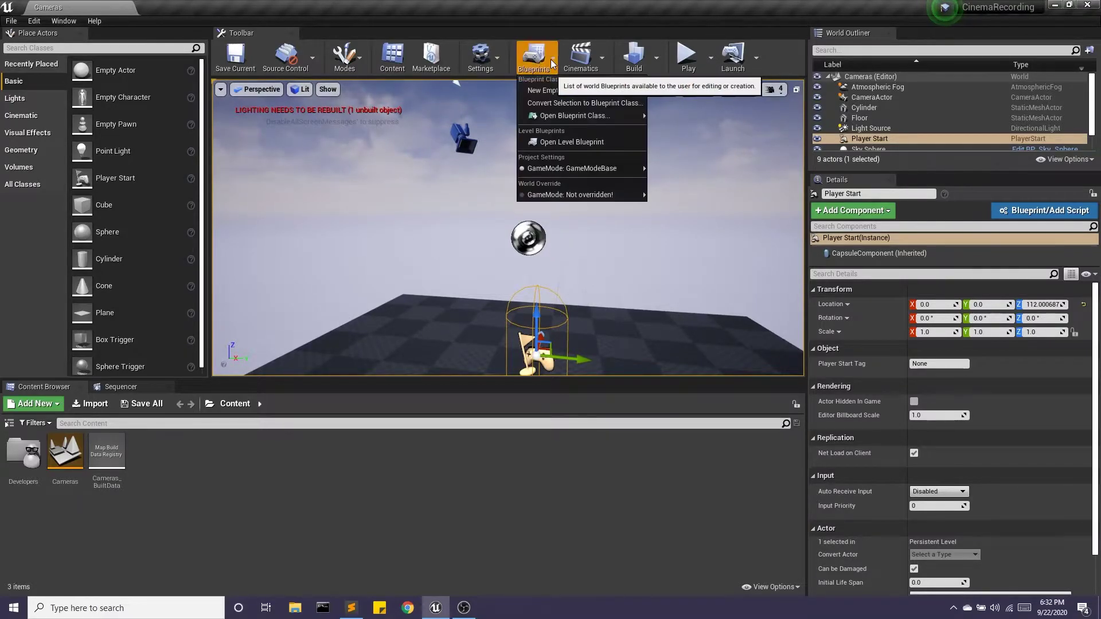
pyautogui.click(566, 141)
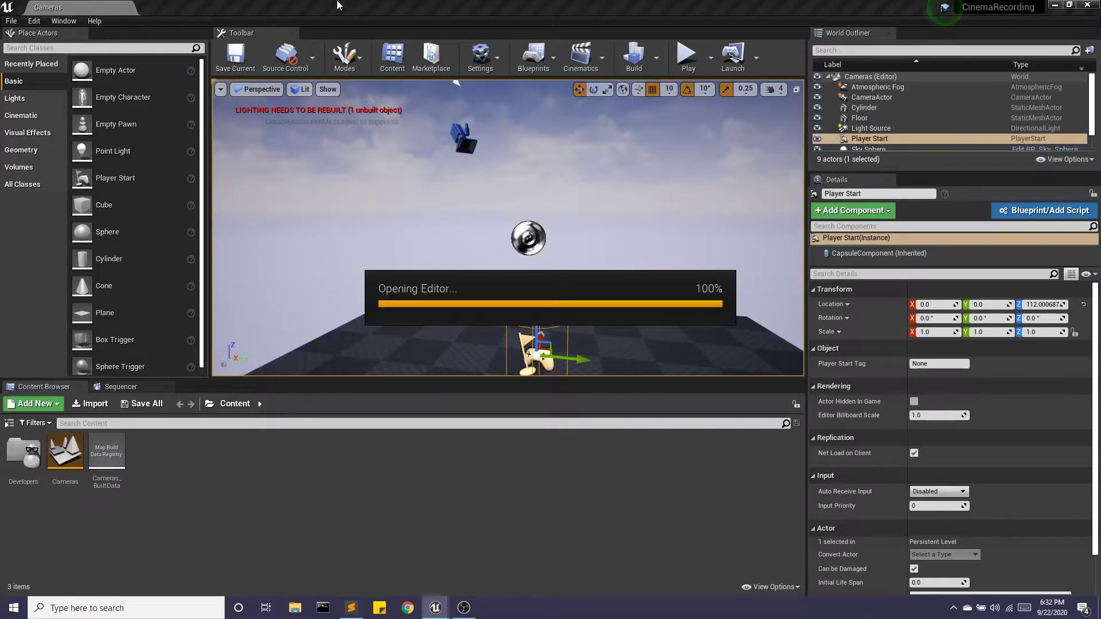
pyautogui.moveTo(295, 91); pyautogui.dragTo(253, 15)
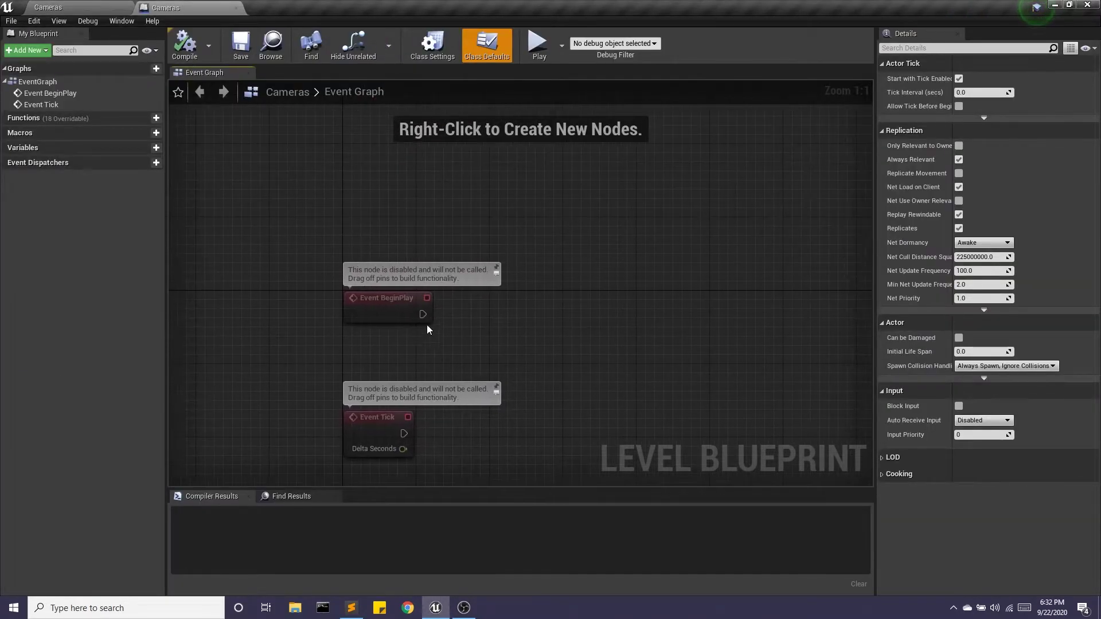
pyautogui.moveTo(422, 315); pyautogui.dragTo(523, 270)
pyautogui.write('set')
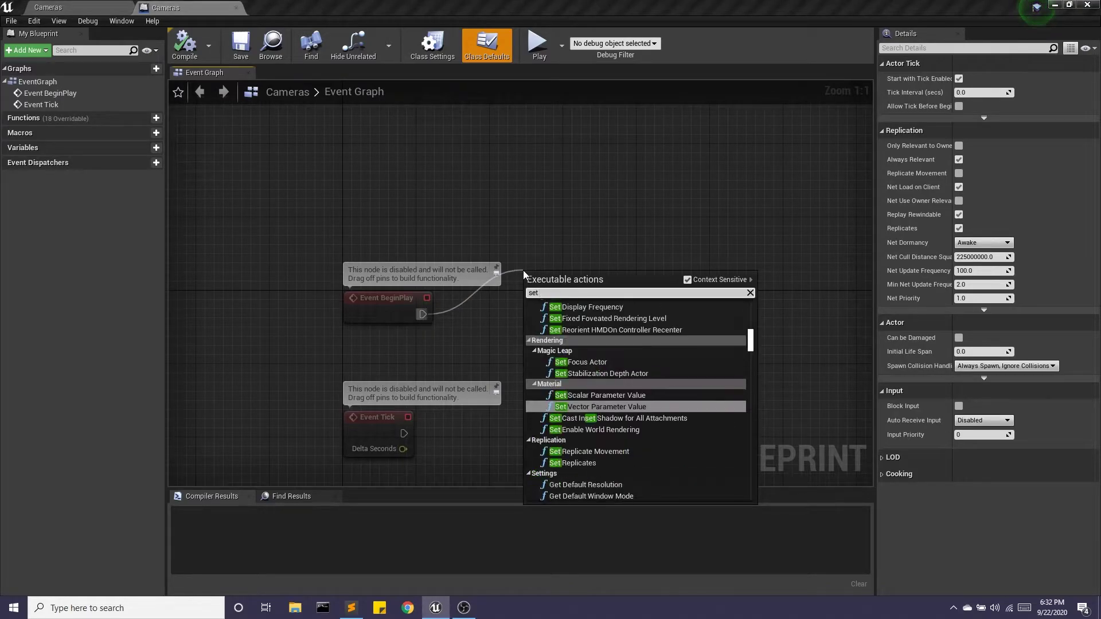
pyautogui.write(' view target')
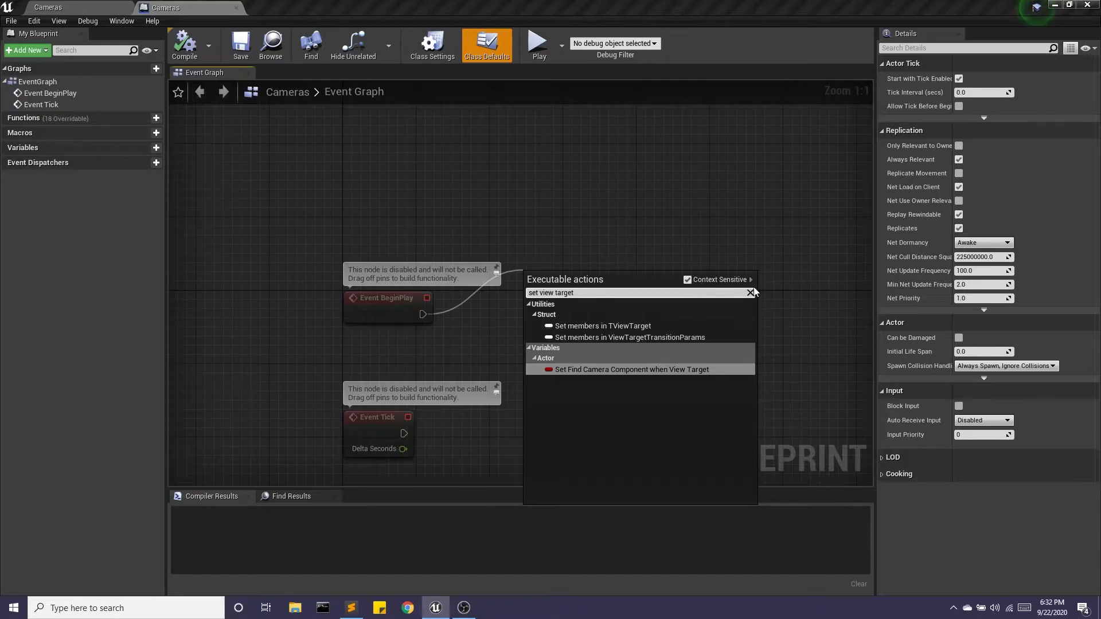
pyautogui.click(687, 281)
pyautogui.click(601, 405)
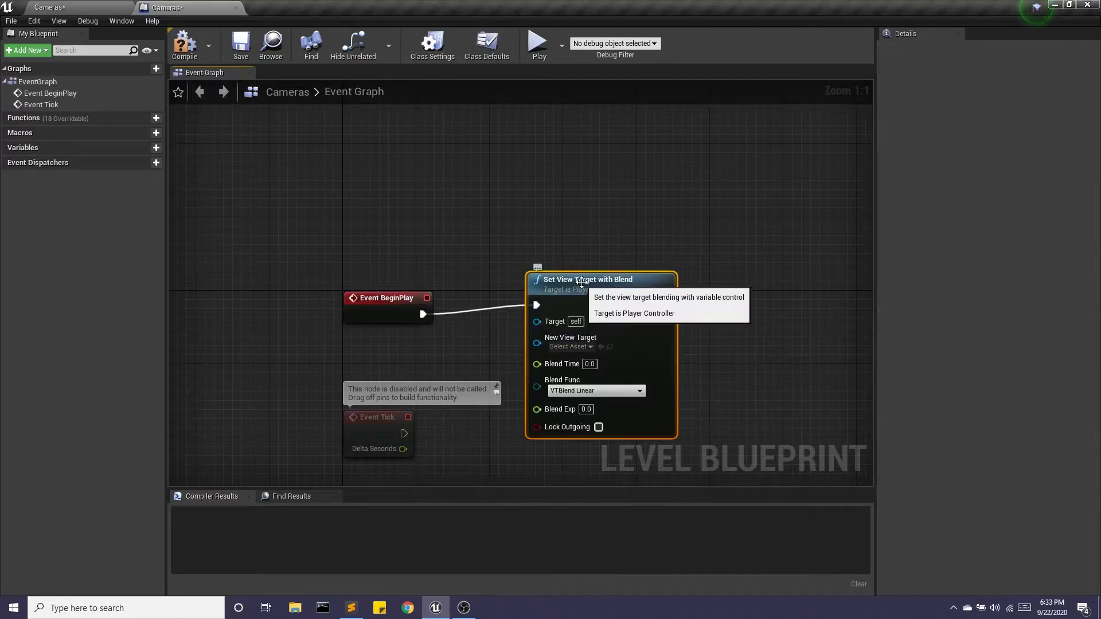
pyautogui.moveTo(582, 280); pyautogui.dragTo(572, 217)
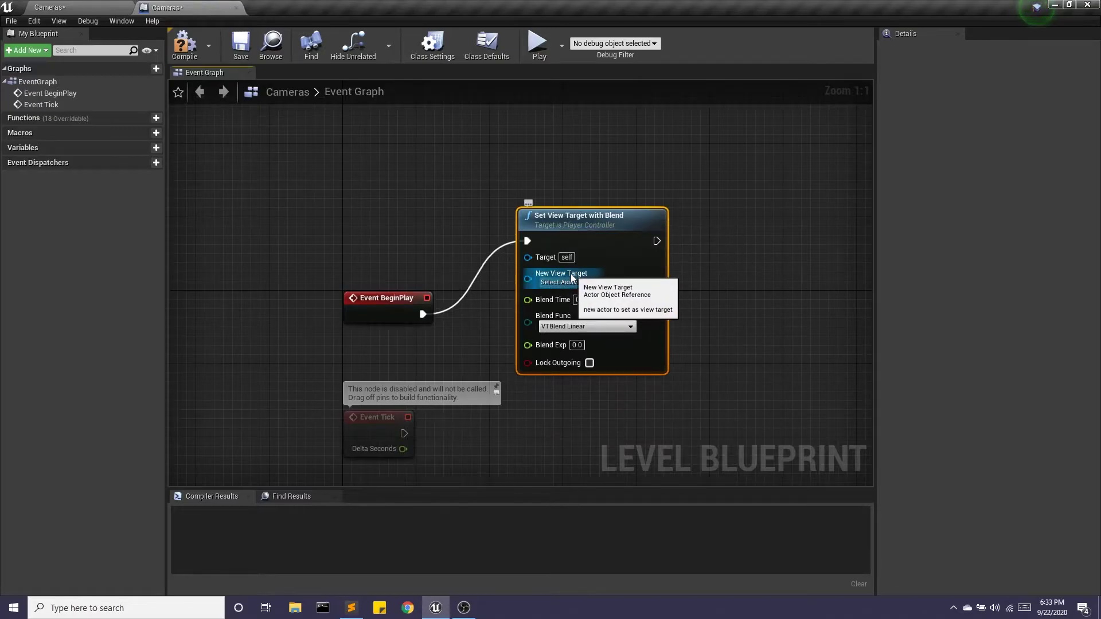
# Step: Add a CameraActor reference node and wire it into New View Target
pyautogui.click(63, 7)
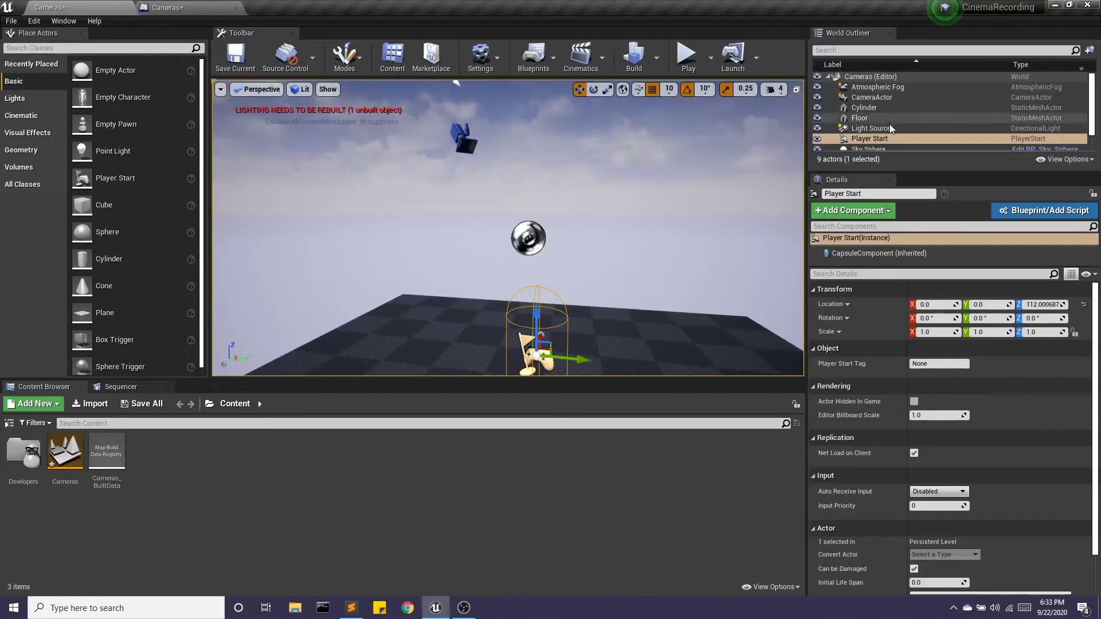
pyautogui.click(872, 97)
pyautogui.click(189, 7)
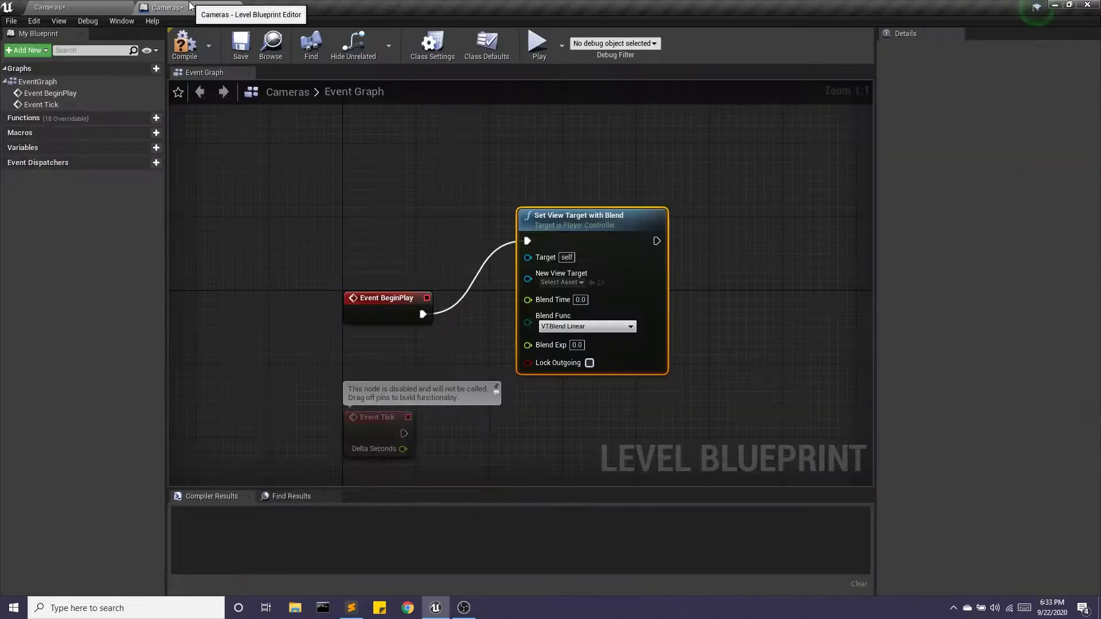
pyautogui.rightClick(374, 195)
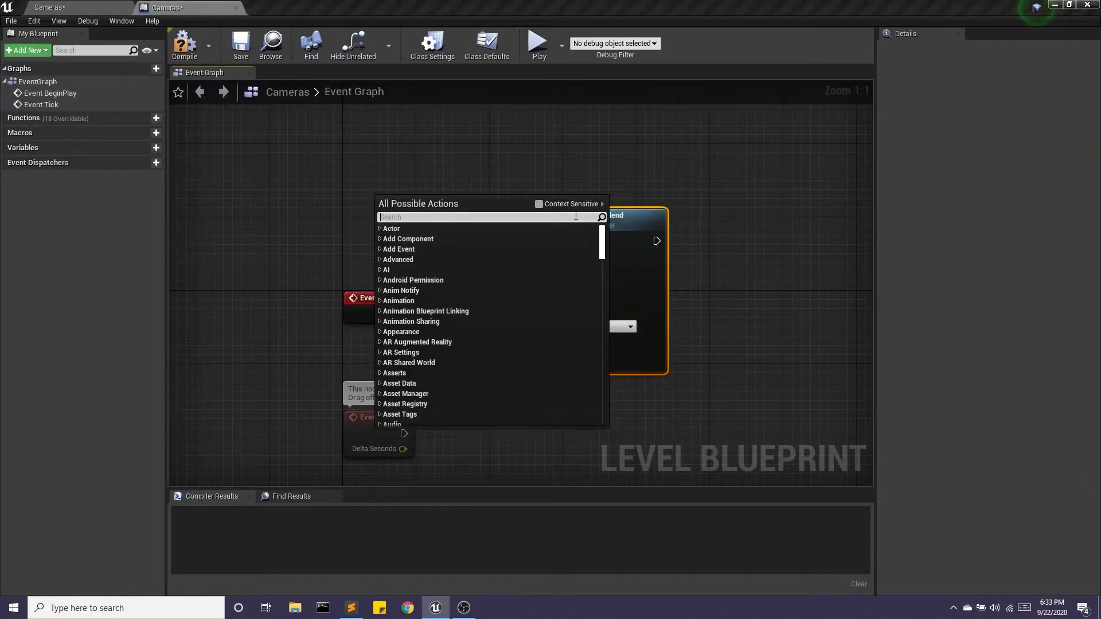
pyautogui.click(538, 204)
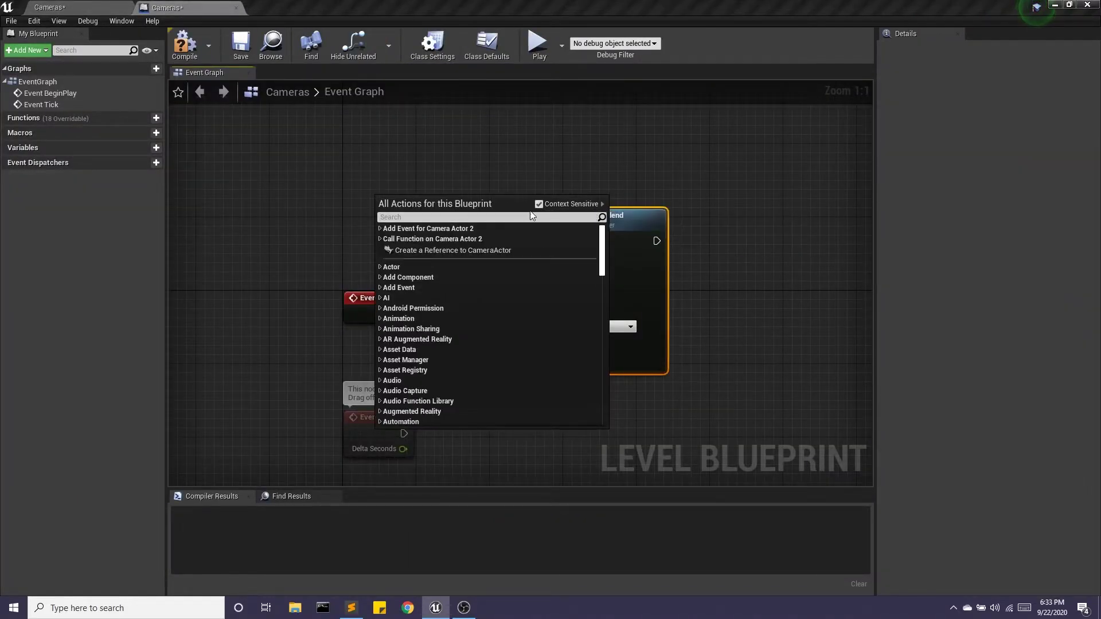
pyautogui.click(445, 250)
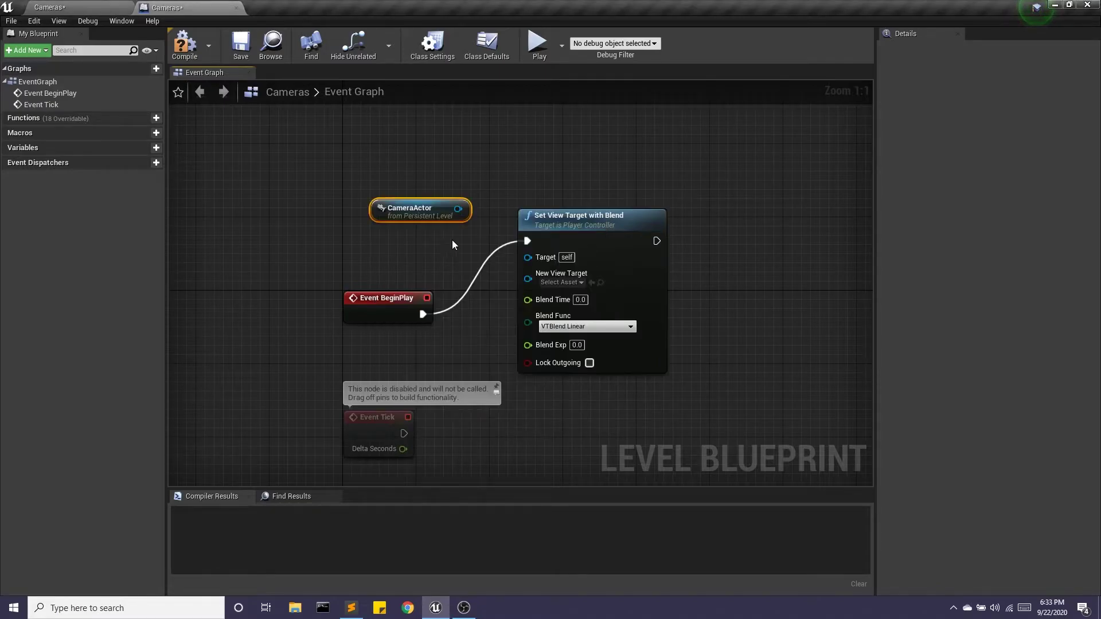
pyautogui.moveTo(457, 208); pyautogui.dragTo(528, 279)
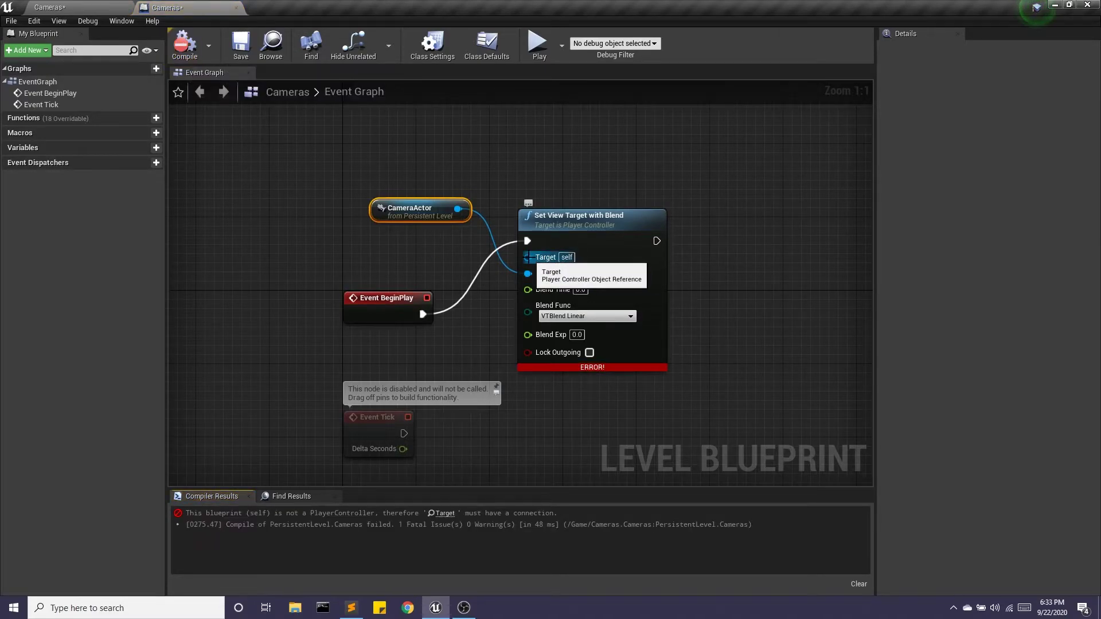
# Step: Add a Get Player Controller node wired into the view-target node's Target pin
pyautogui.moveTo(422, 209); pyautogui.dragTo(410, 264)
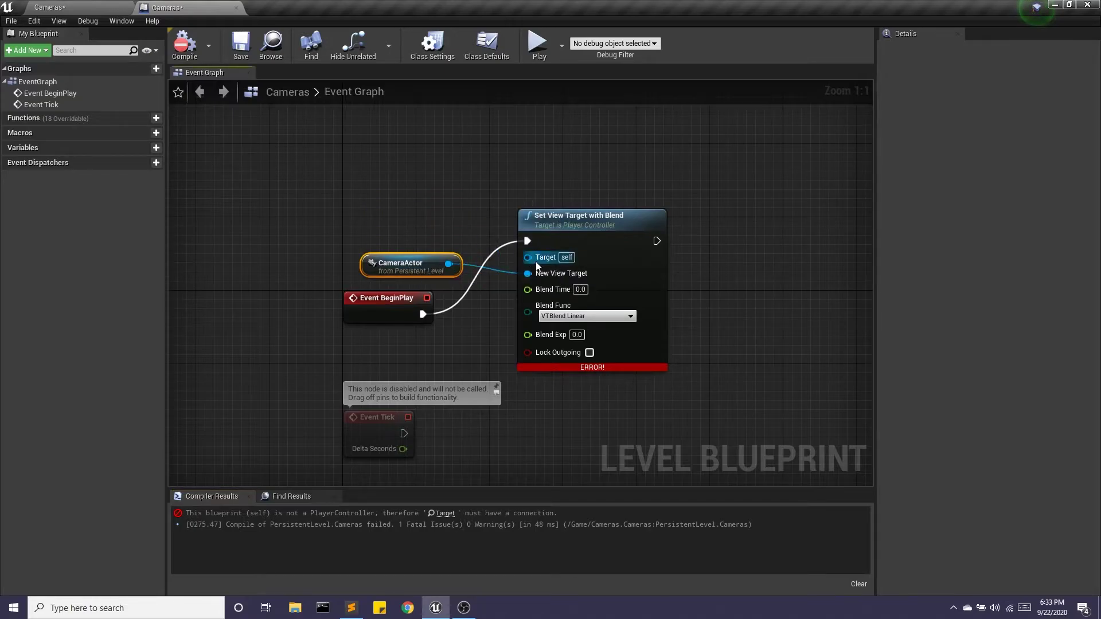
pyautogui.moveTo(527, 257); pyautogui.dragTo(363, 201)
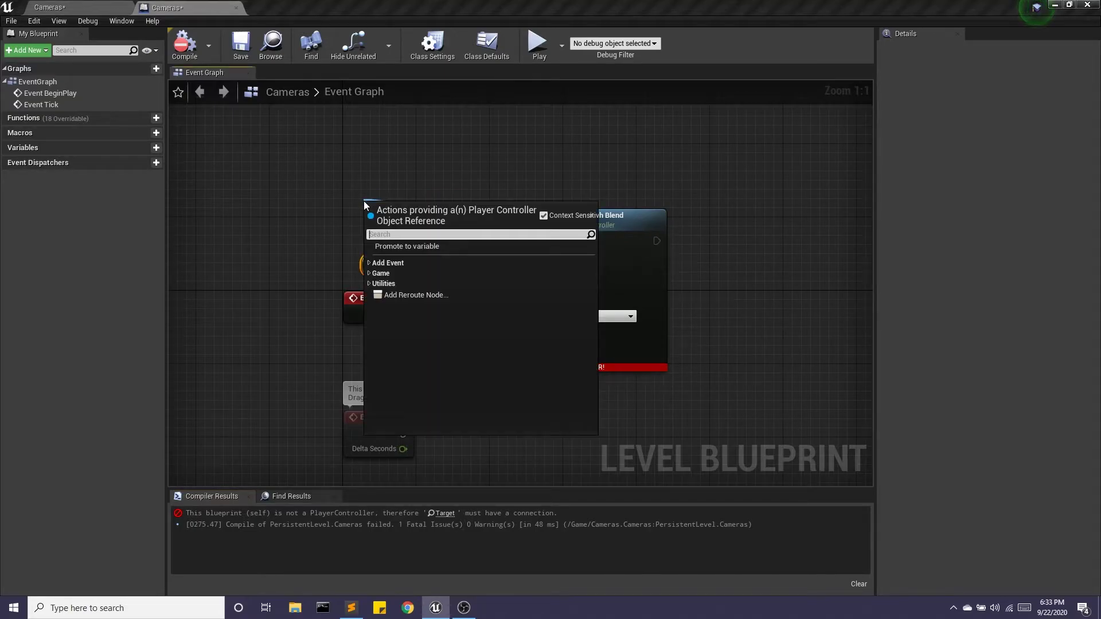
pyautogui.write('get pla')
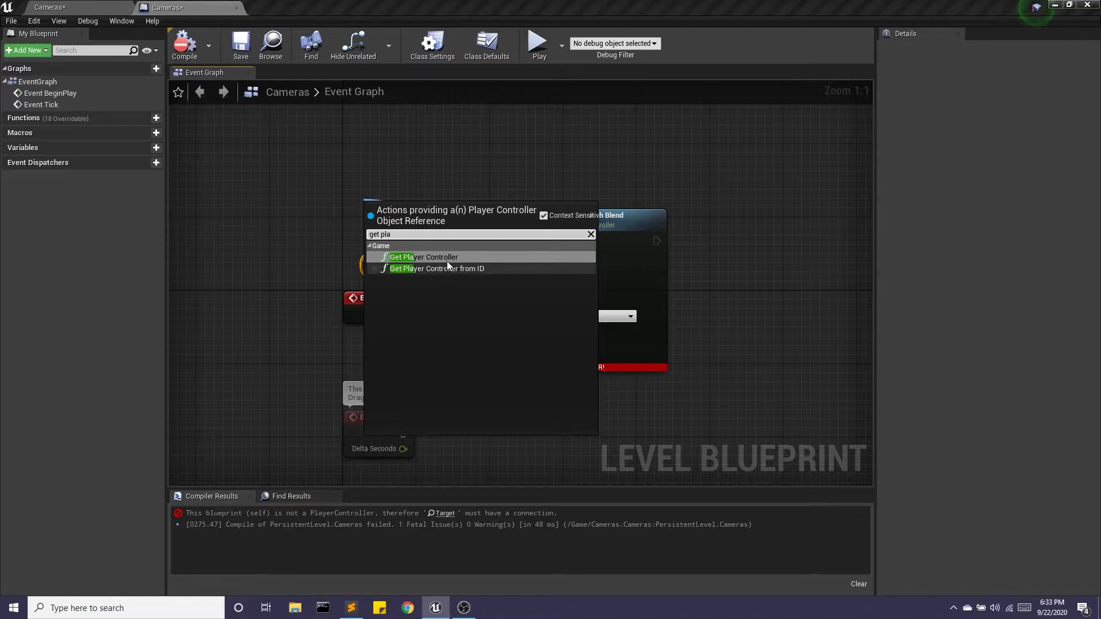
pyautogui.click(447, 260)
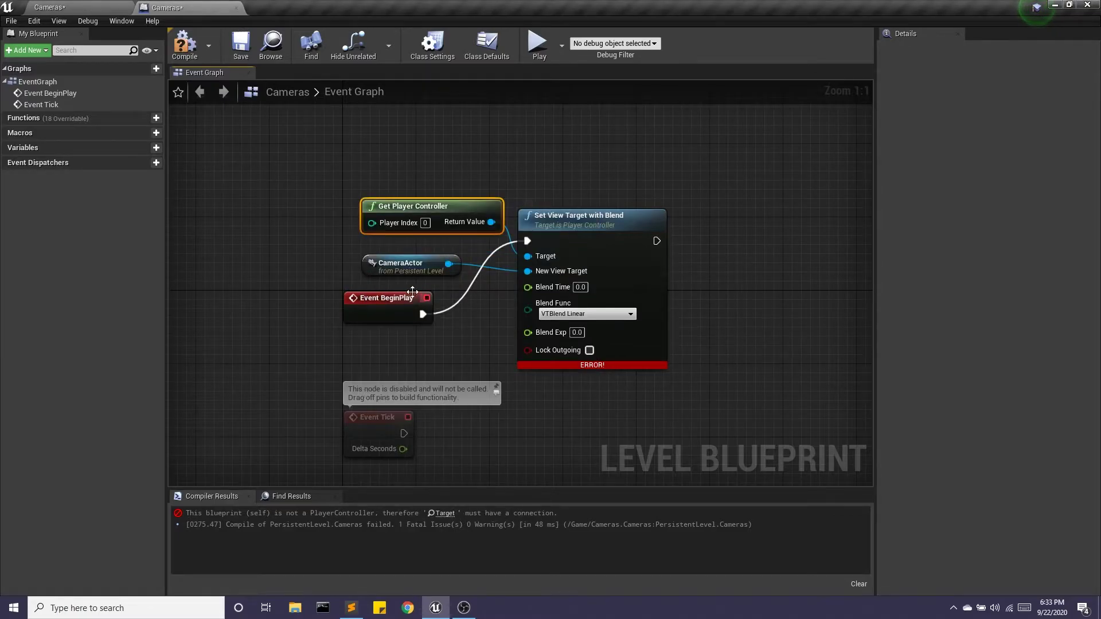
# Step: Tidy the node layout, compile the Level Blueprint, and save the Cameras map
pyautogui.moveTo(387, 301); pyautogui.dragTo(415, 172)
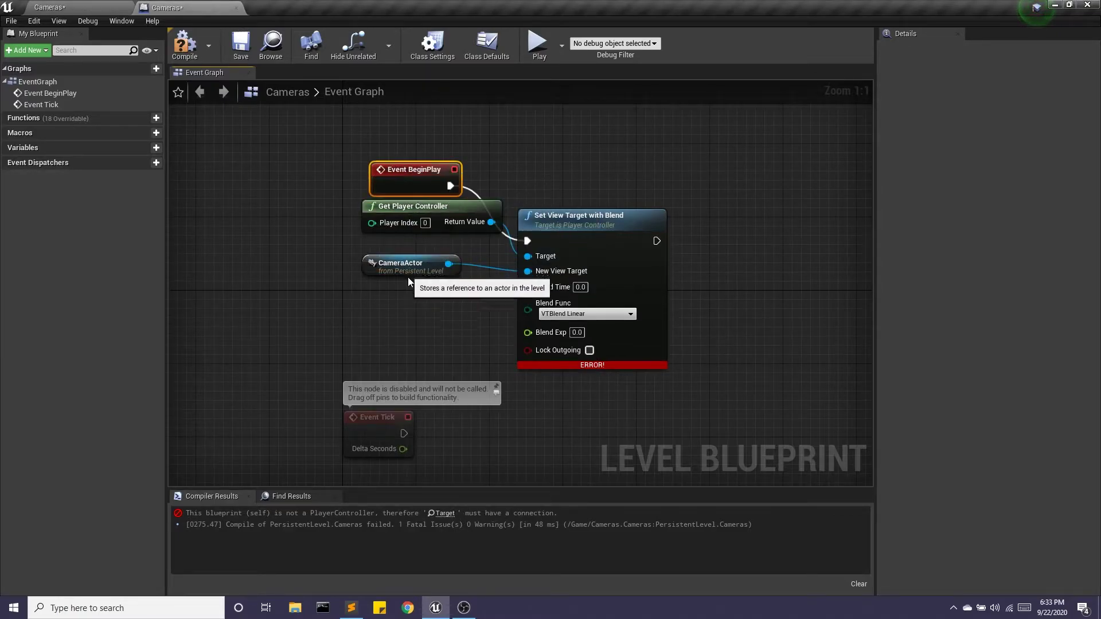
pyautogui.moveTo(407, 277); pyautogui.dragTo(417, 314)
pyautogui.moveTo(417, 208); pyautogui.dragTo(402, 245)
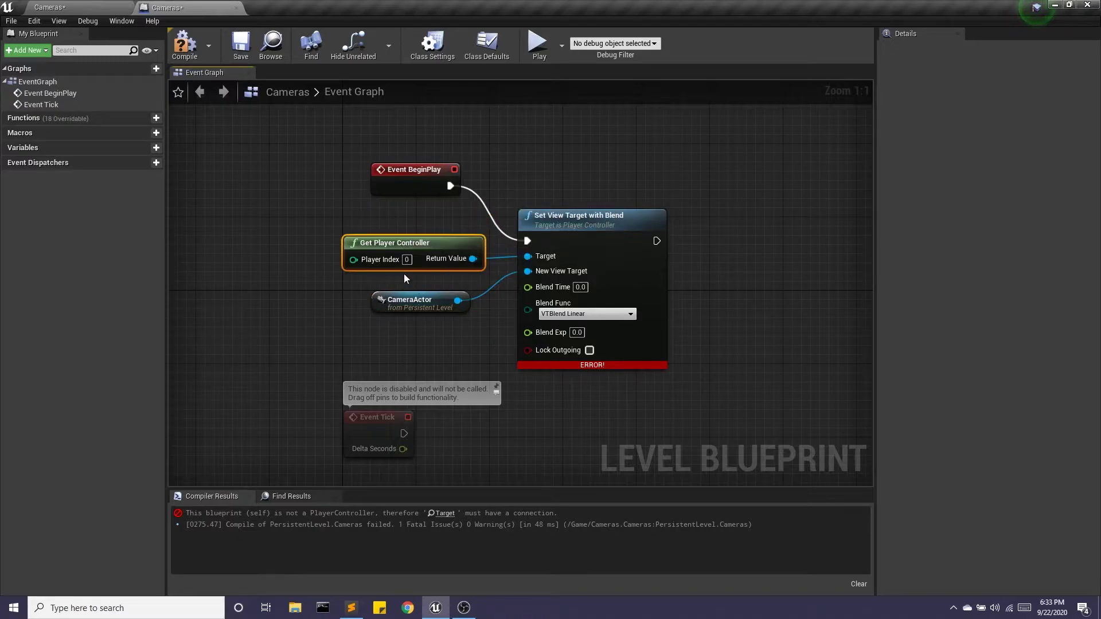
pyautogui.click(189, 52)
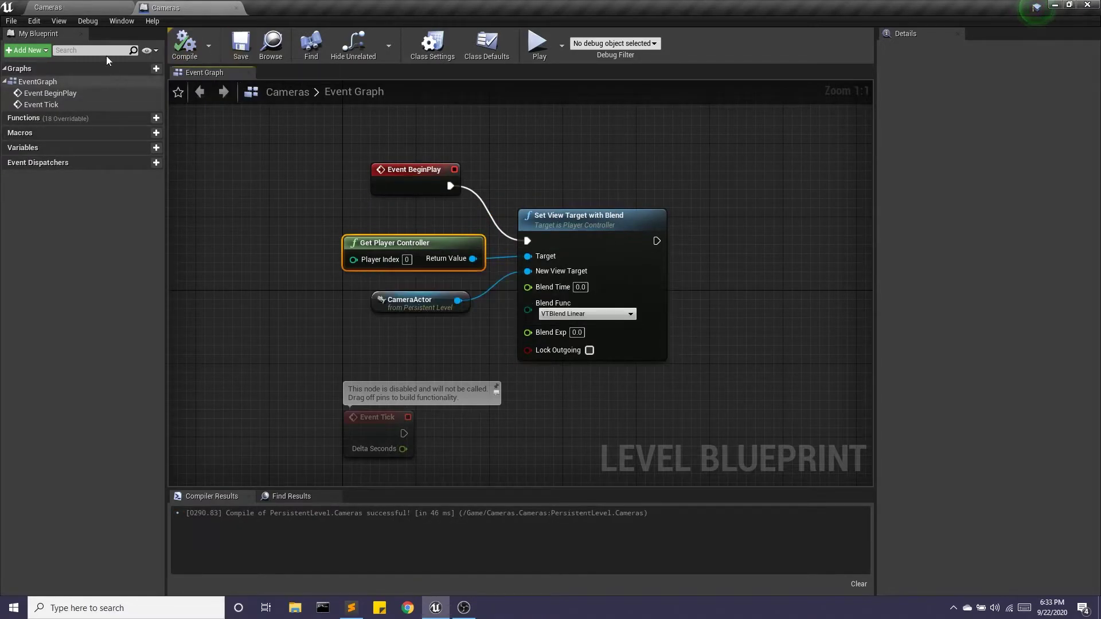
pyautogui.click(89, 21)
pyautogui.click(92, 8)
pyautogui.click(235, 57)
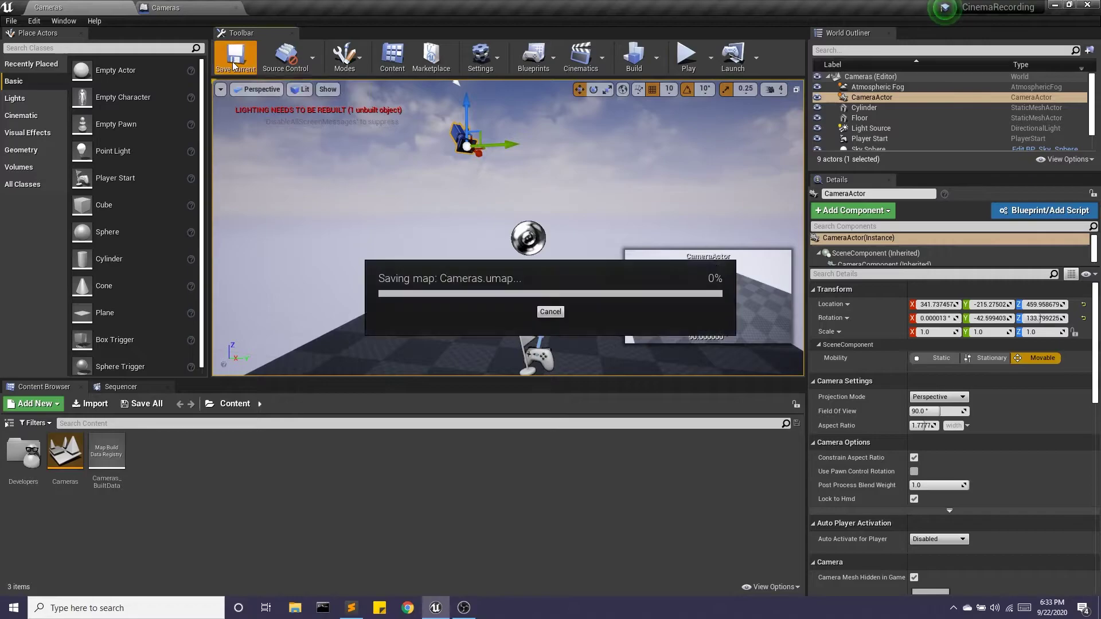
pyautogui.click(887, 88)
pyautogui.click(686, 57)
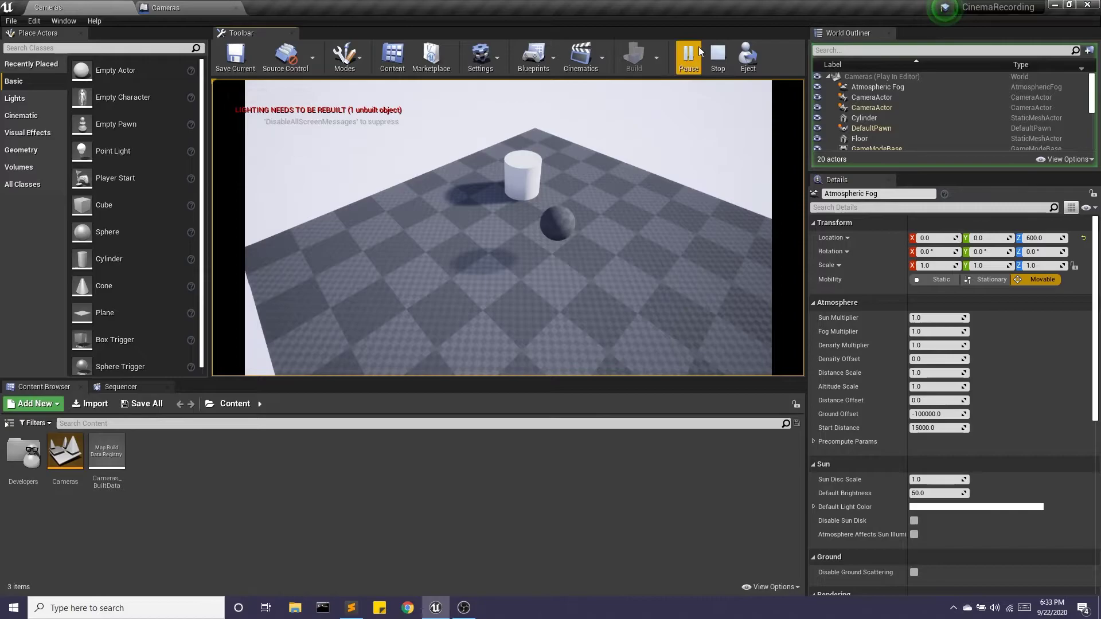
pyautogui.click(713, 53)
pyautogui.click(567, 212)
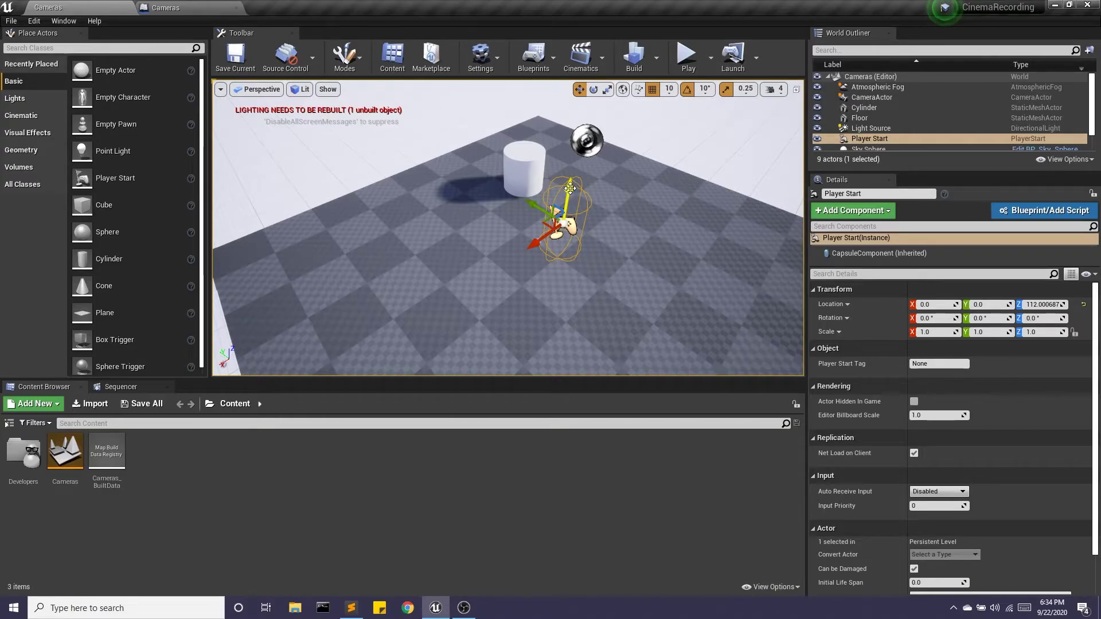
# Step: Lower the Player Start to about Z -398, save, then run and stop a quick Play test
pyautogui.moveTo(570, 188); pyautogui.dragTo(575, 299)
pyautogui.click(236, 61)
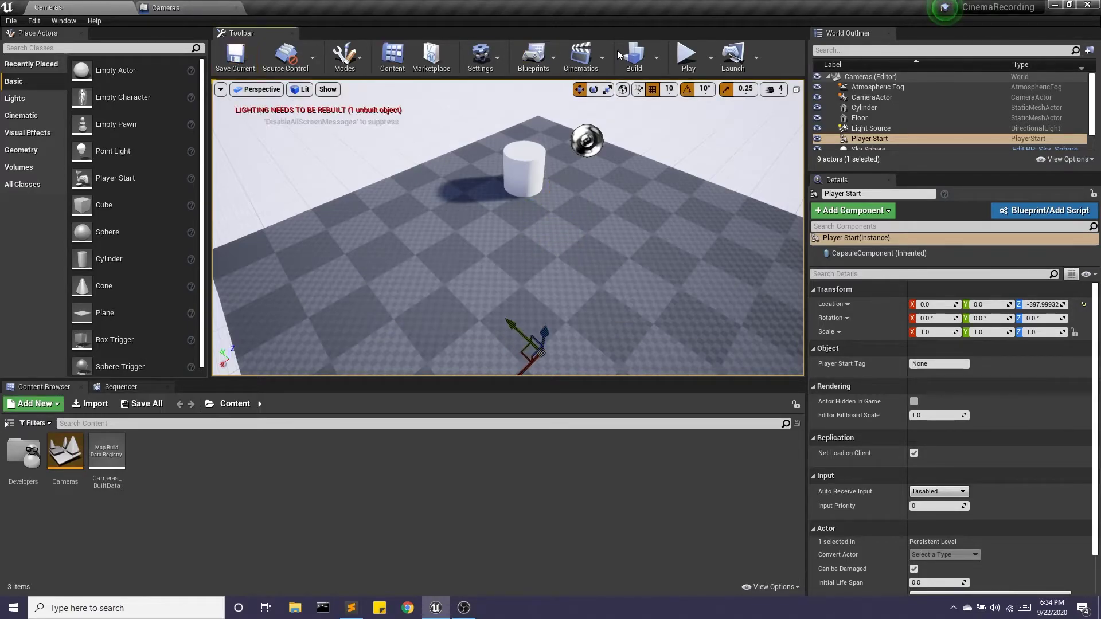
pyautogui.click(687, 55)
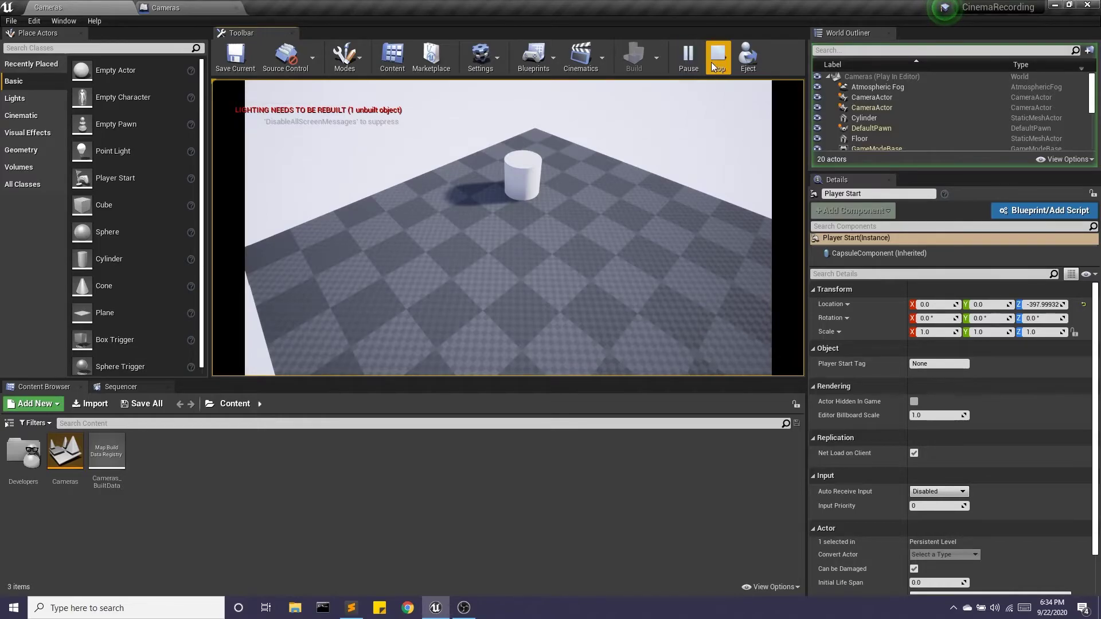
pyautogui.click(713, 61)
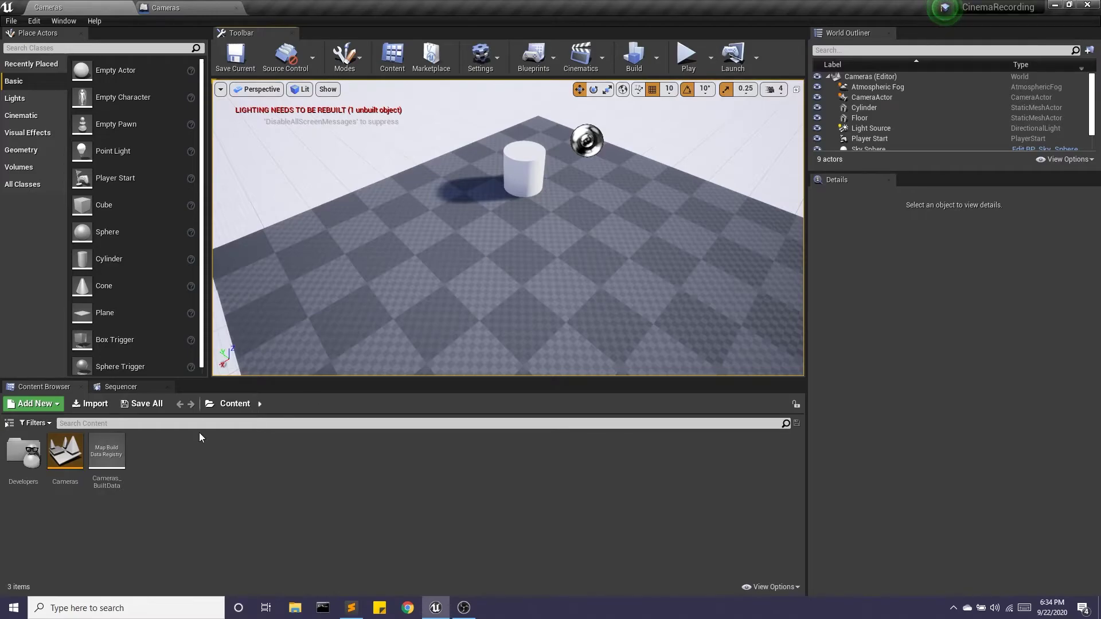
# Step: Create a Blueprints folder in Content and open it
pyautogui.rightClick(172, 455)
pyautogui.click(214, 66)
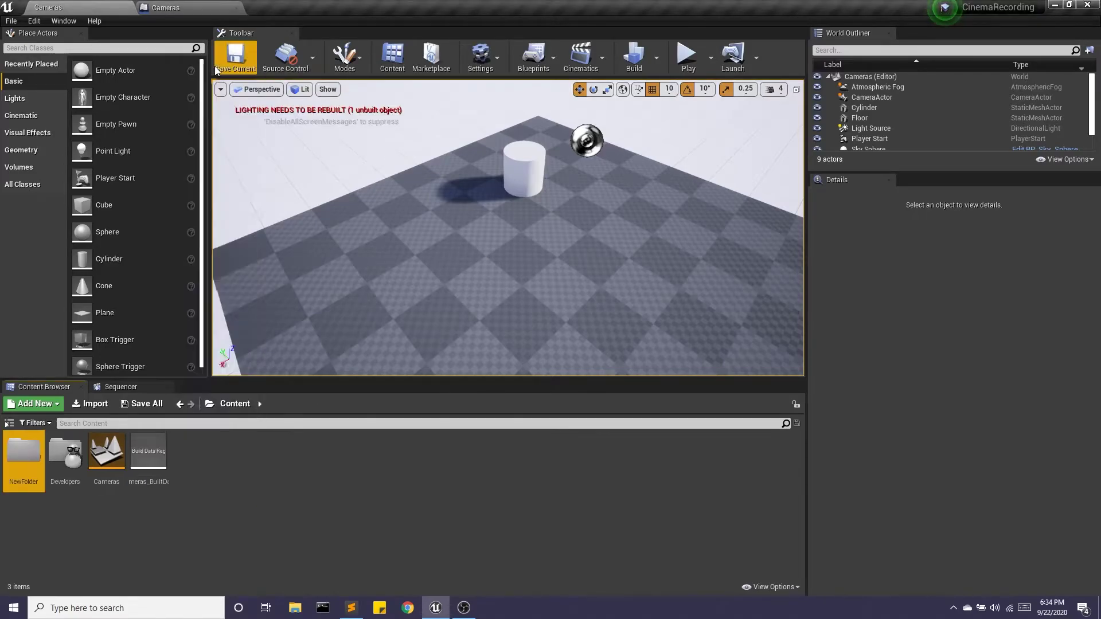
pyautogui.write('Blueprints')
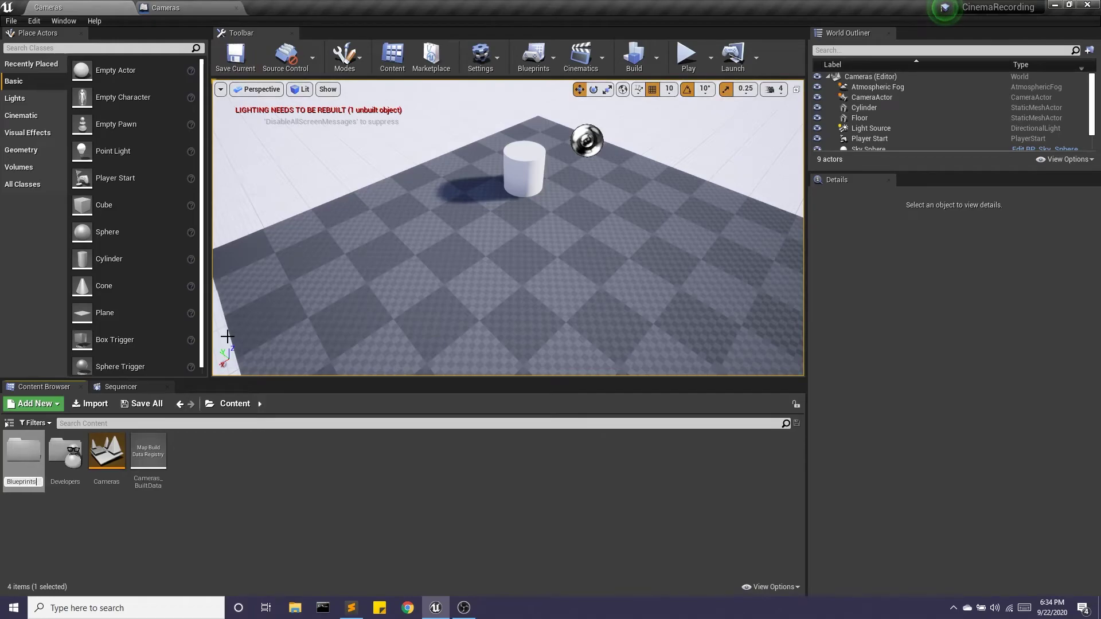
pyautogui.press('Return')
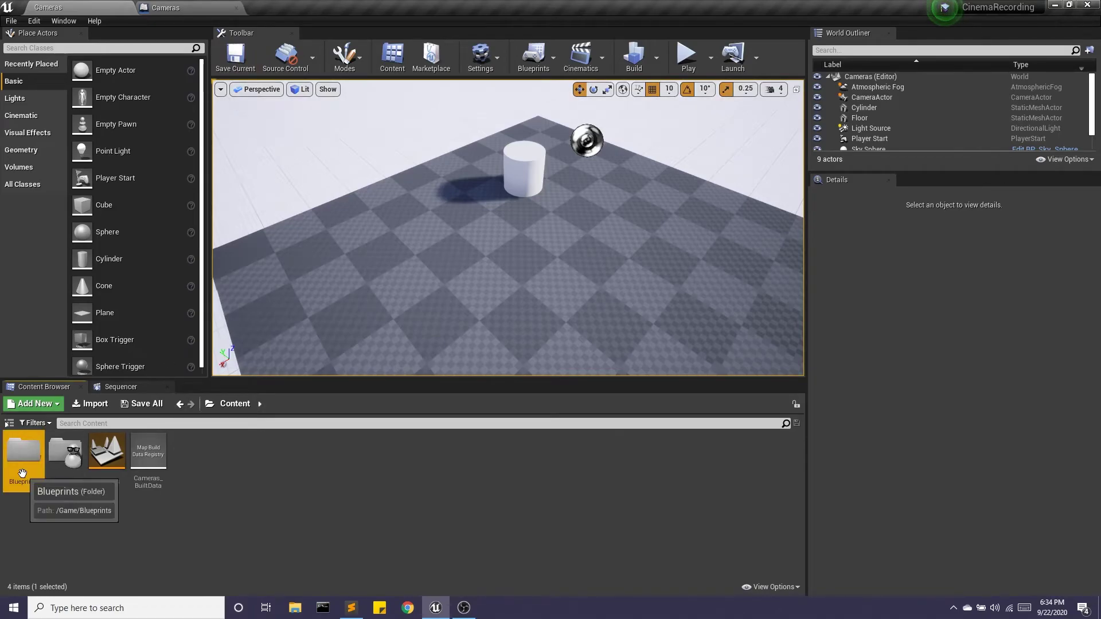
pyautogui.doubleClick(35, 464)
# Step: Create an Actor-based Blueprint Class named BP_CubeAndCamera
pyautogui.rightClick(35, 463)
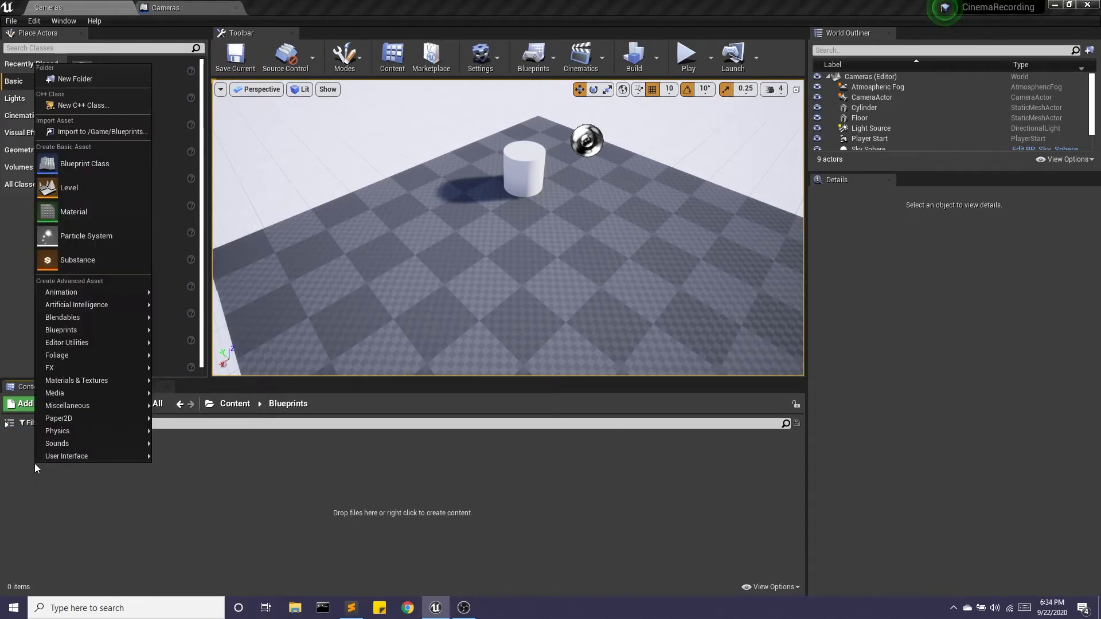
pyautogui.click(95, 163)
pyautogui.click(447, 207)
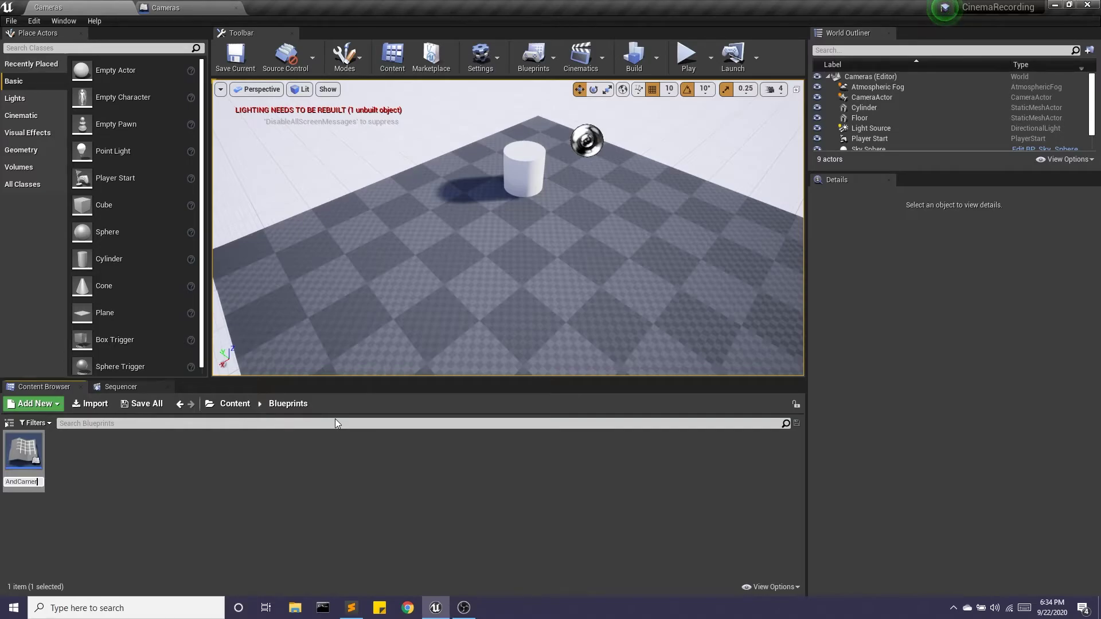
pyautogui.press('Return')
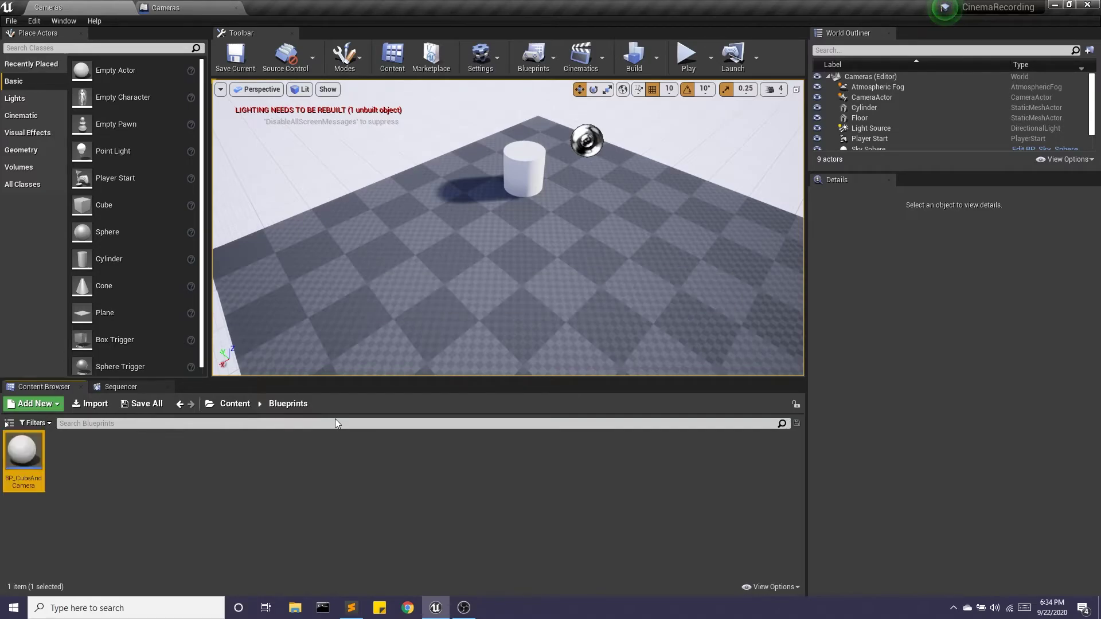
# Step: Open BP_CubeAndCamera and add a Static Mesh component
pyautogui.doubleClick(22, 461)
pyautogui.click(32, 51)
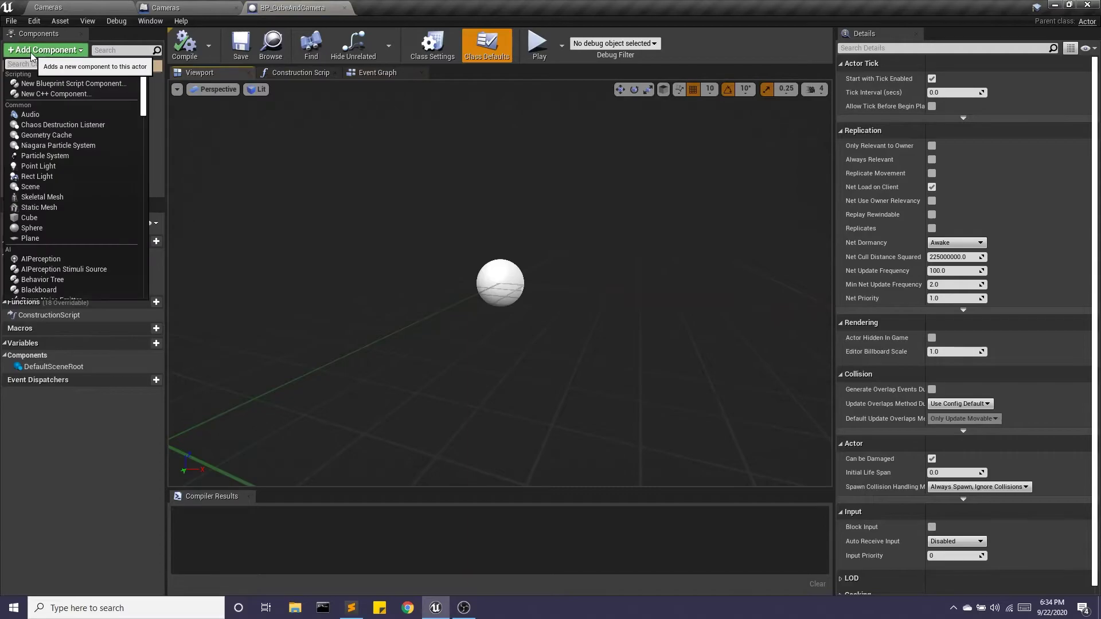
pyautogui.write('stai')
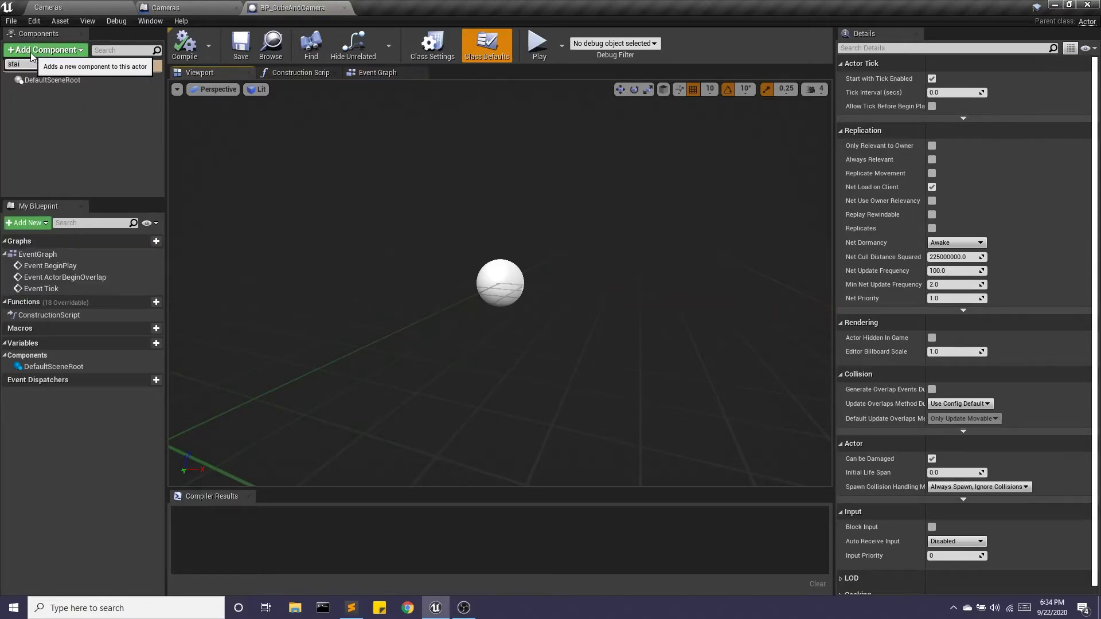
pyautogui.press('BackSpace')
pyautogui.write('tic')
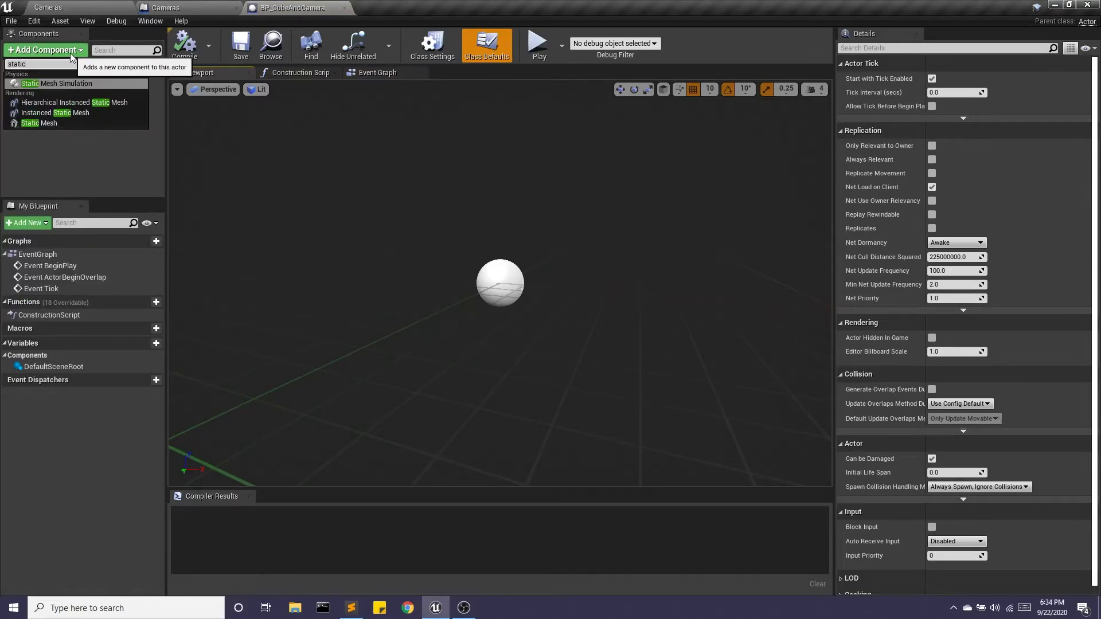
pyautogui.click(39, 122)
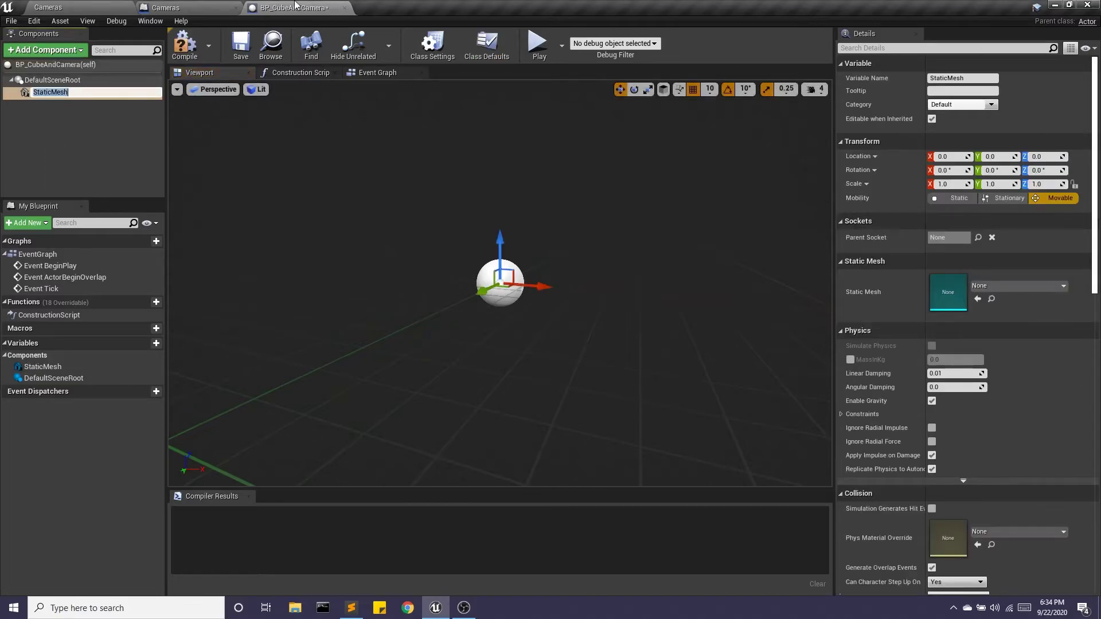
# Step: Assign the Cube mesh to the component and raise it to Z 50
pyautogui.click(1008, 285)
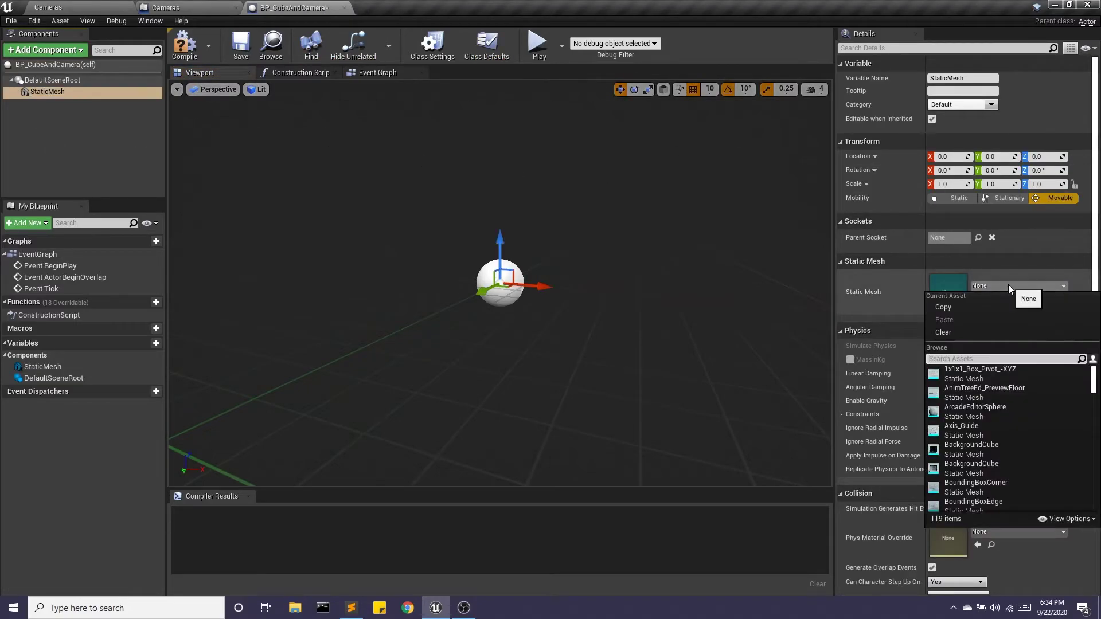
pyautogui.write('cube')
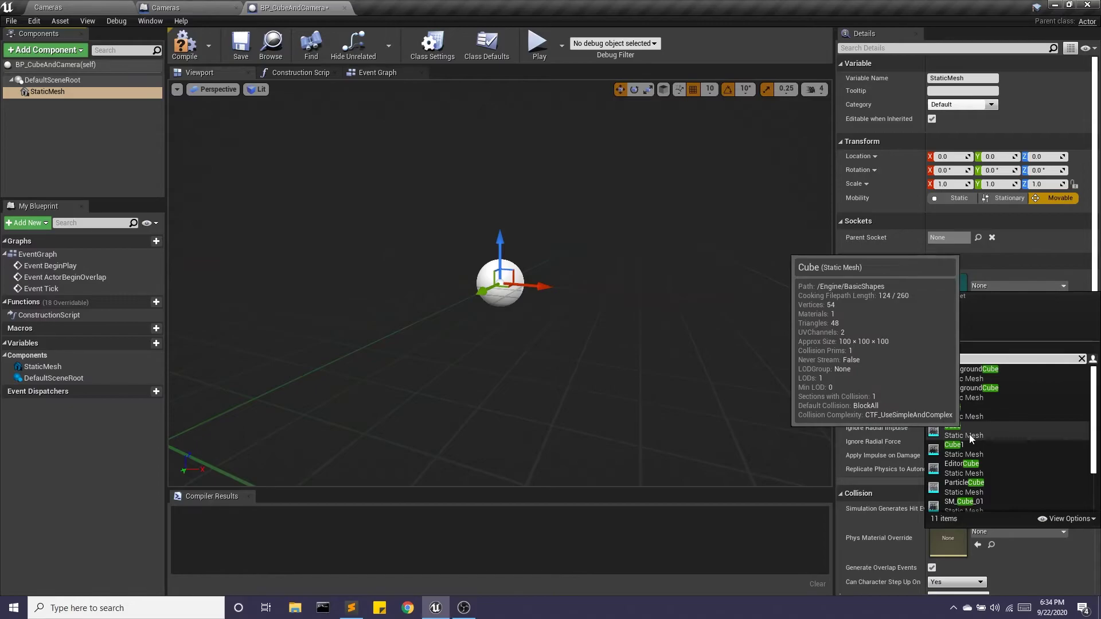
pyautogui.click(972, 435)
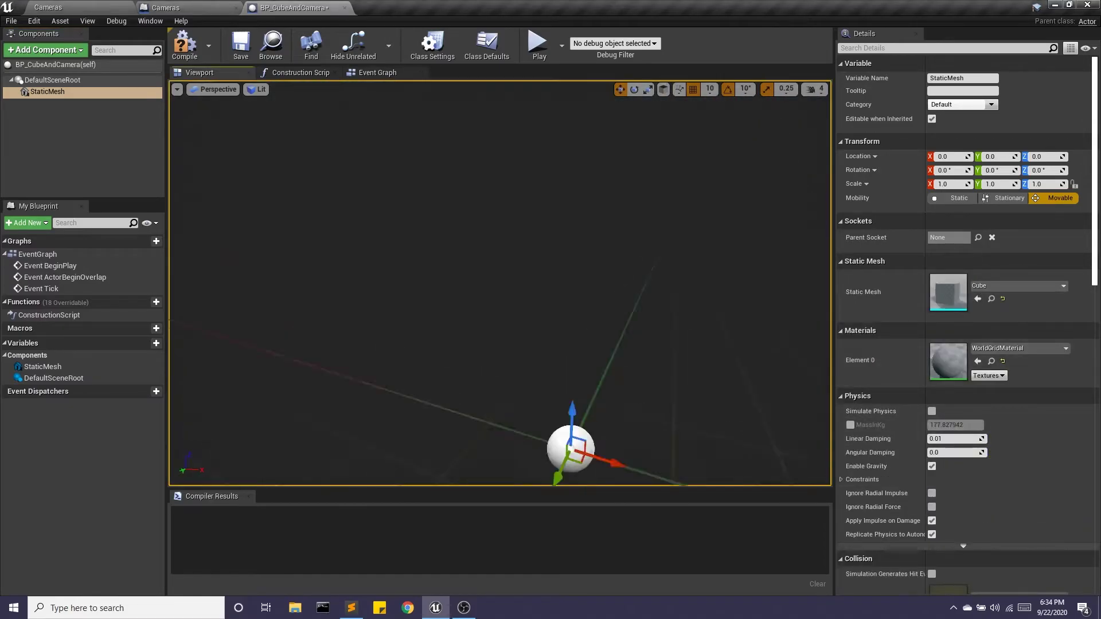
pyautogui.moveTo(501, 243); pyautogui.dragTo(499, 115)
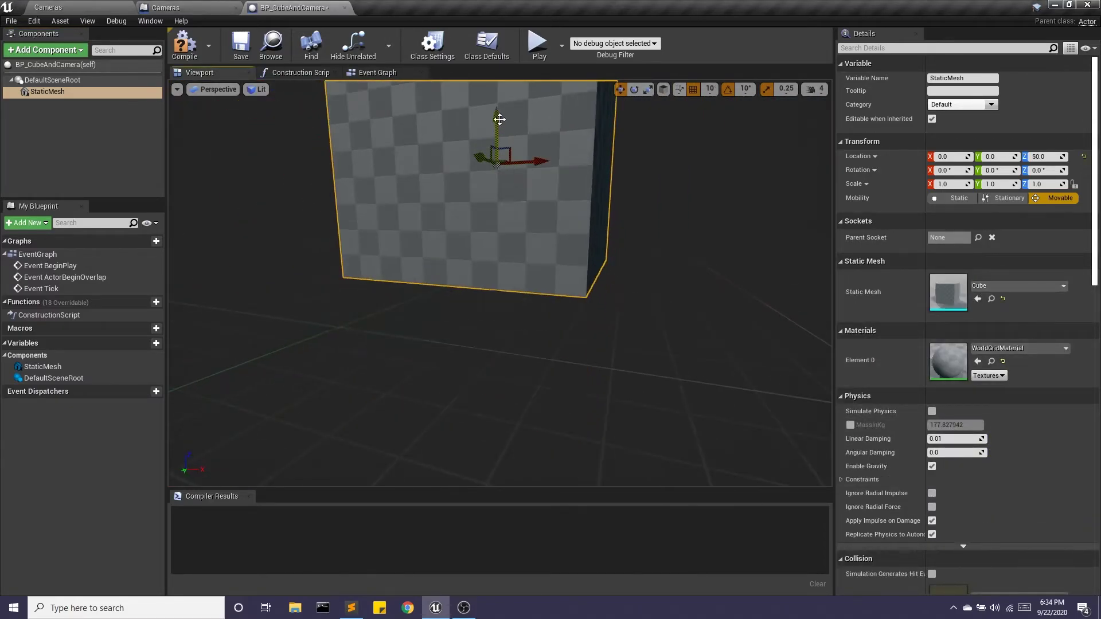
pyautogui.press('f')
# Step: Apply WidgetMaterial_X to make the cube red, then compile and save the blueprint
pyautogui.click(1042, 349)
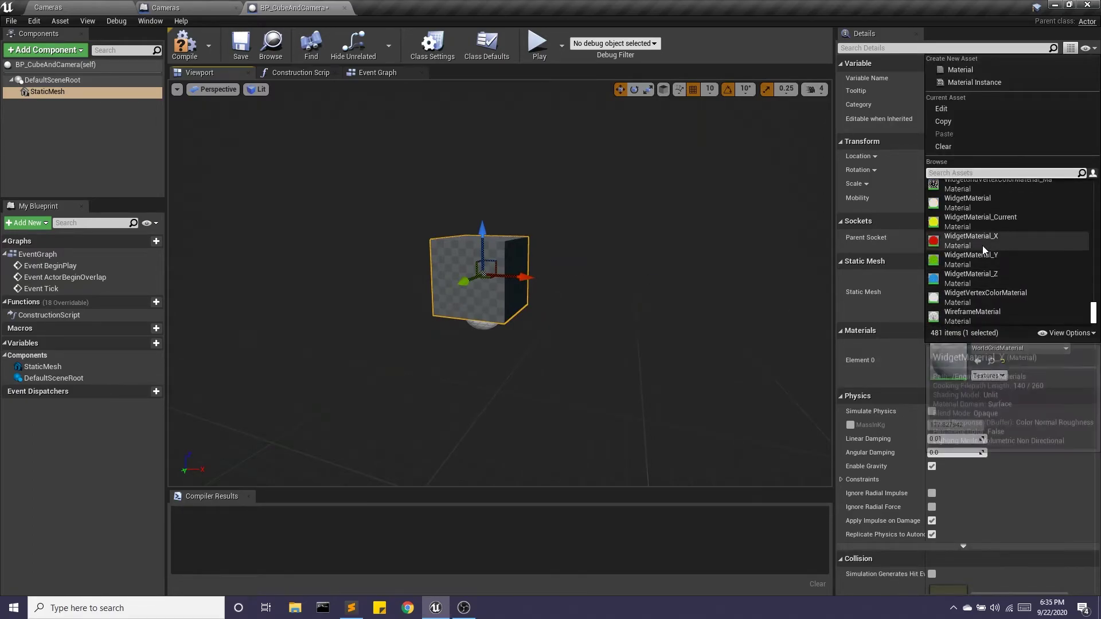
pyautogui.click(979, 261)
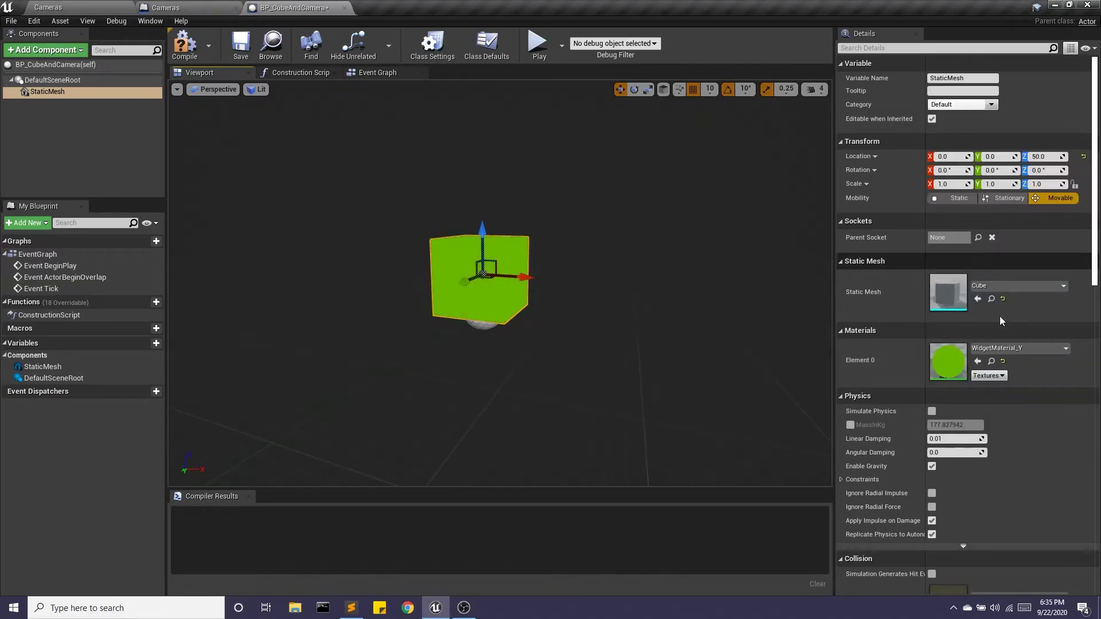
pyautogui.click(998, 348)
pyautogui.click(971, 246)
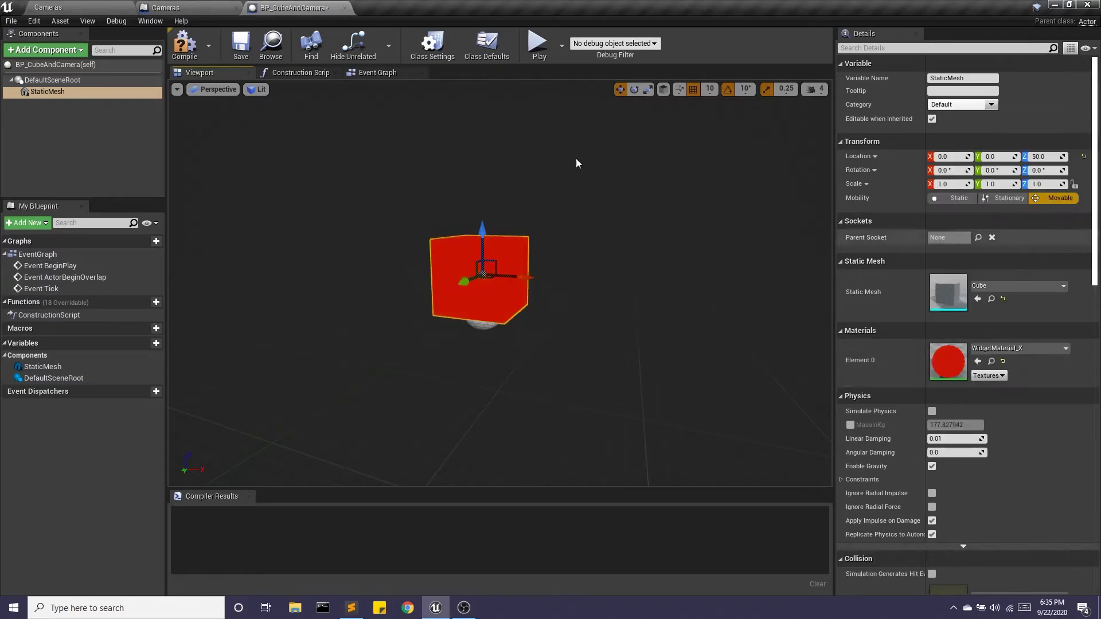
pyautogui.click(185, 43)
pyautogui.click(241, 43)
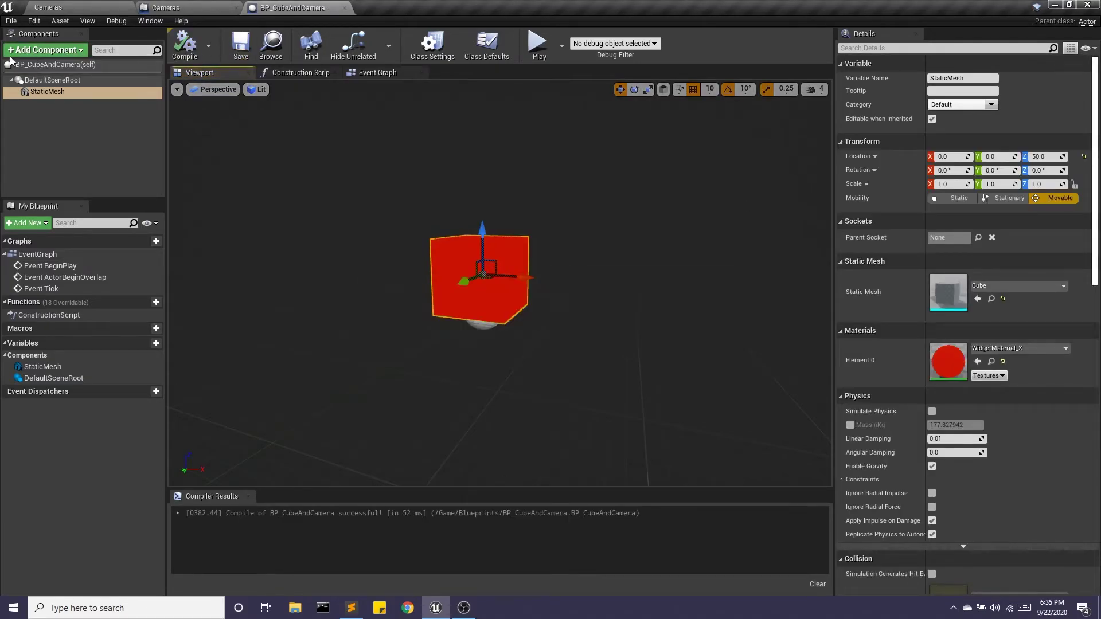
# Step: Add a Camera component under the cube's StaticMesh in BP_CubeAndCamera
pyautogui.click(41, 49)
pyautogui.write('camer')
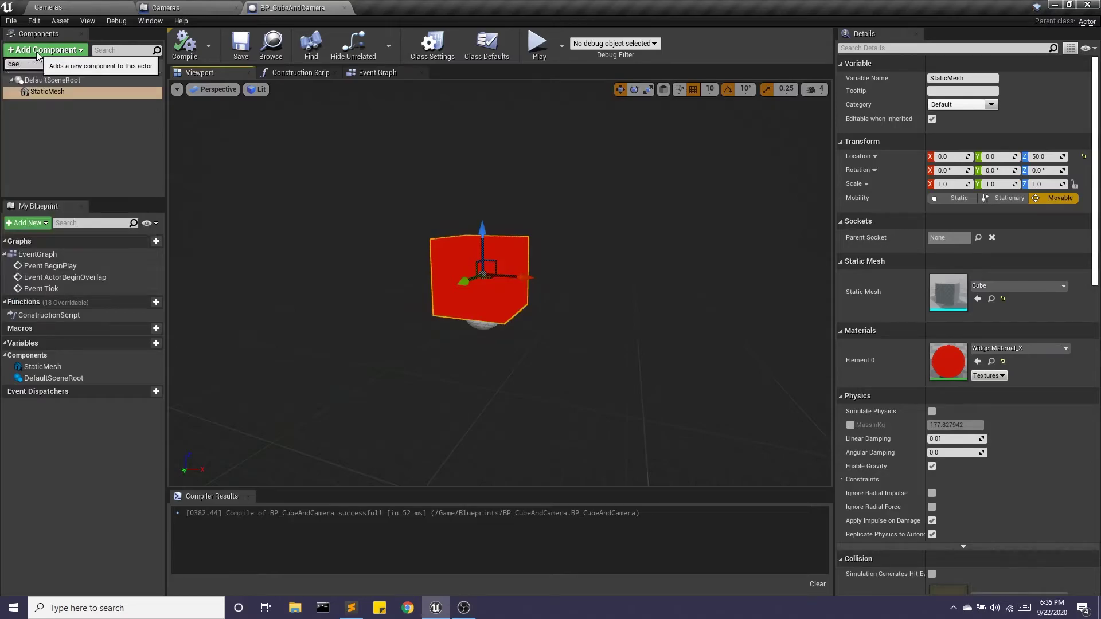
pyautogui.click(47, 84)
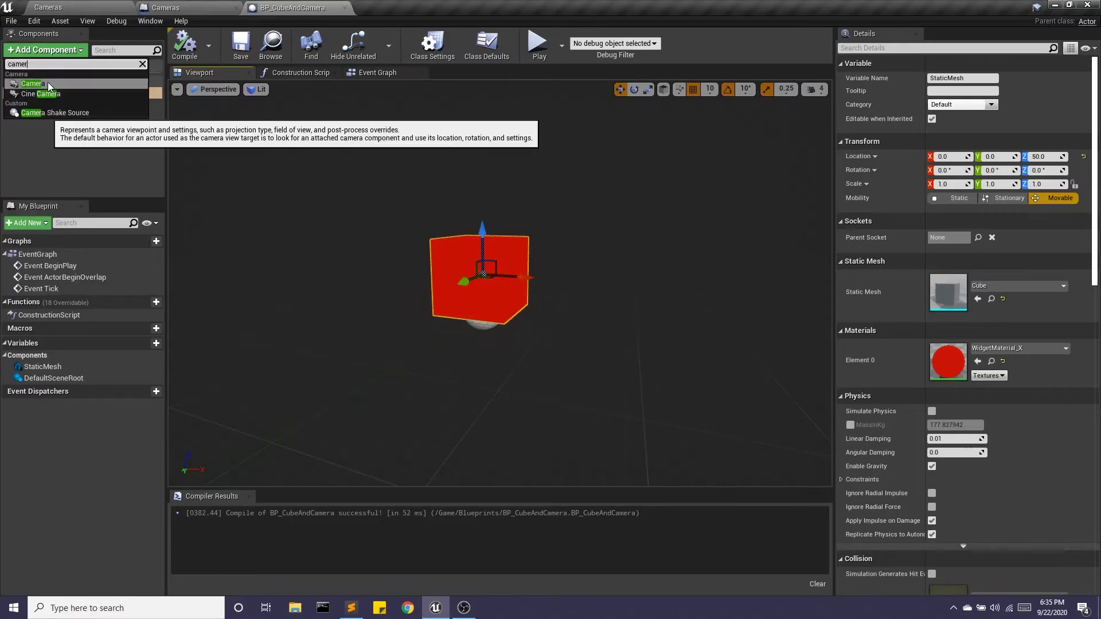
pyautogui.click(60, 119)
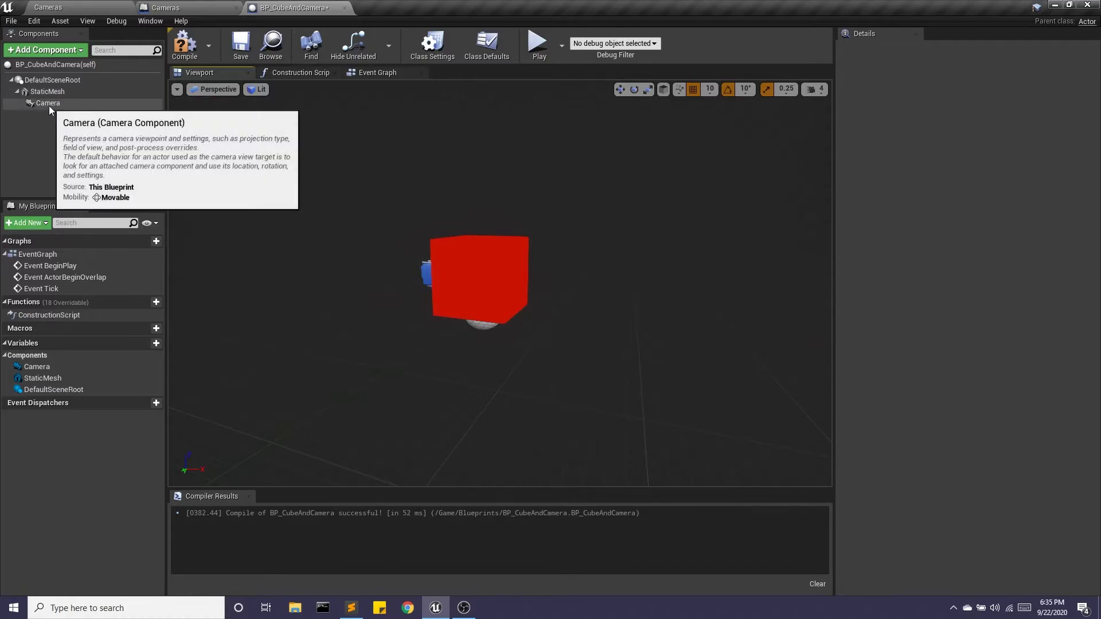
# Step: Move the camera back to Location X -220 behind the cube and compile the blueprint
pyautogui.click(50, 105)
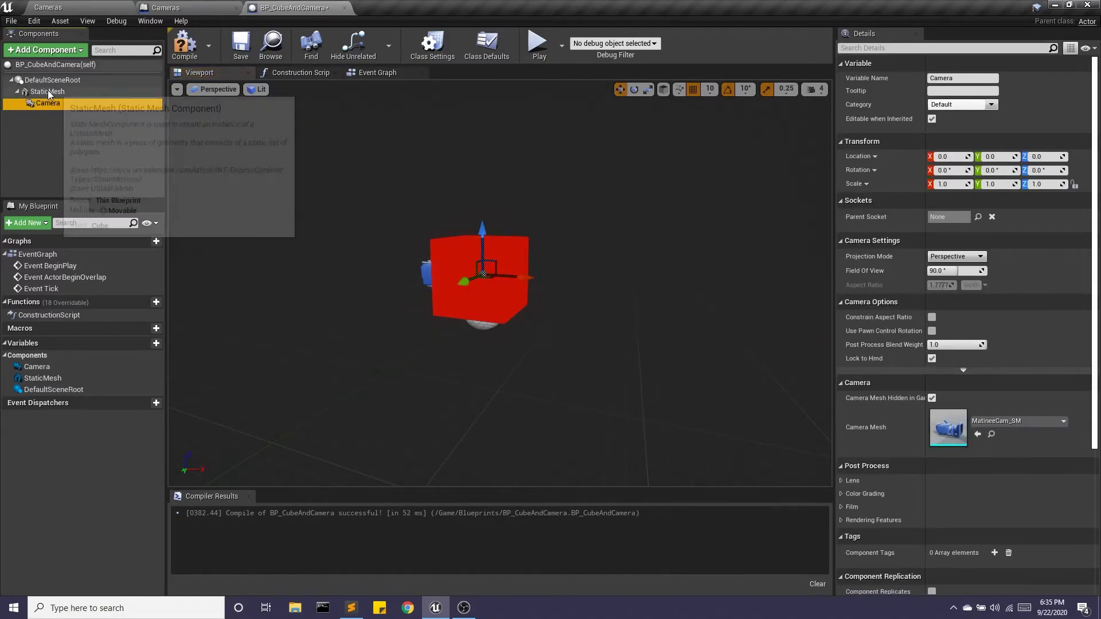
pyautogui.moveTo(526, 279); pyautogui.dragTo(394, 268)
pyautogui.click(186, 55)
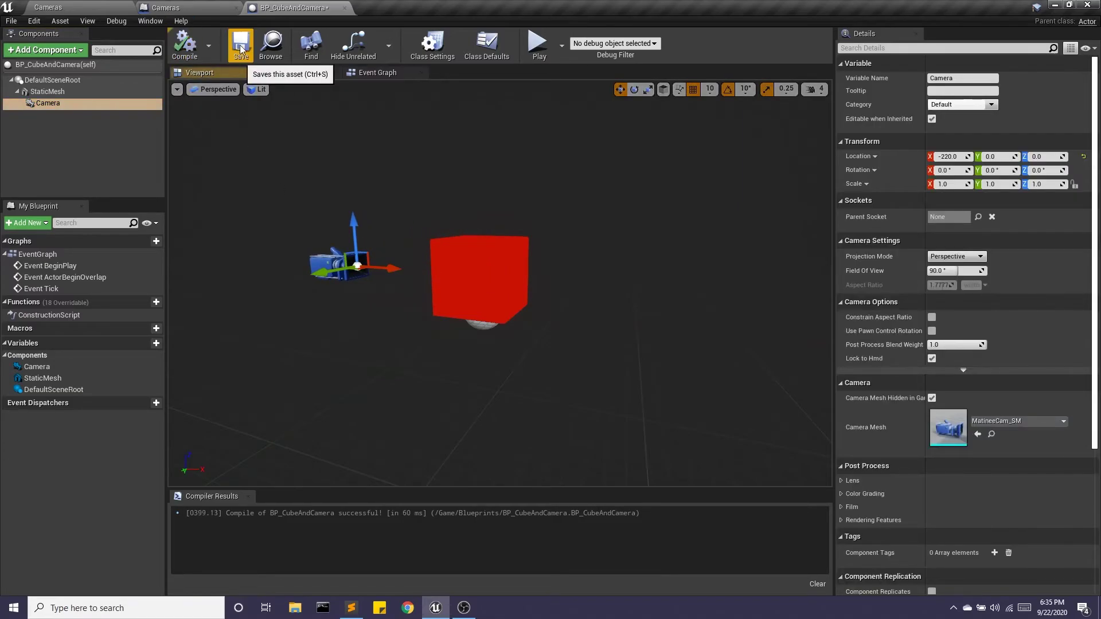
pyautogui.scroll(-2, 350, 272)
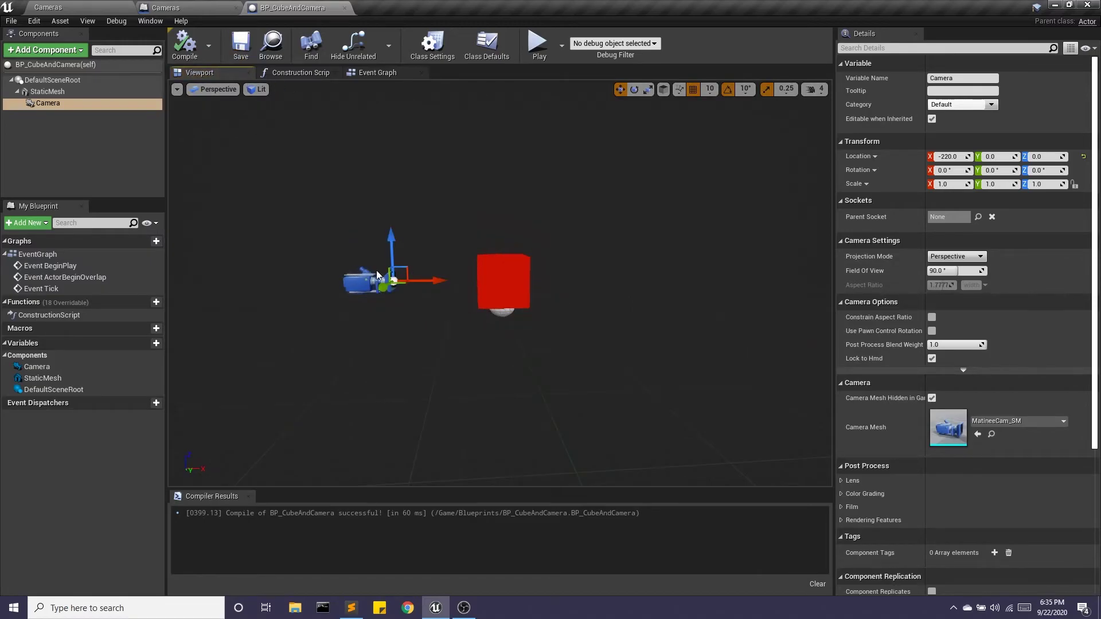
pyautogui.scroll(1, 415, 279)
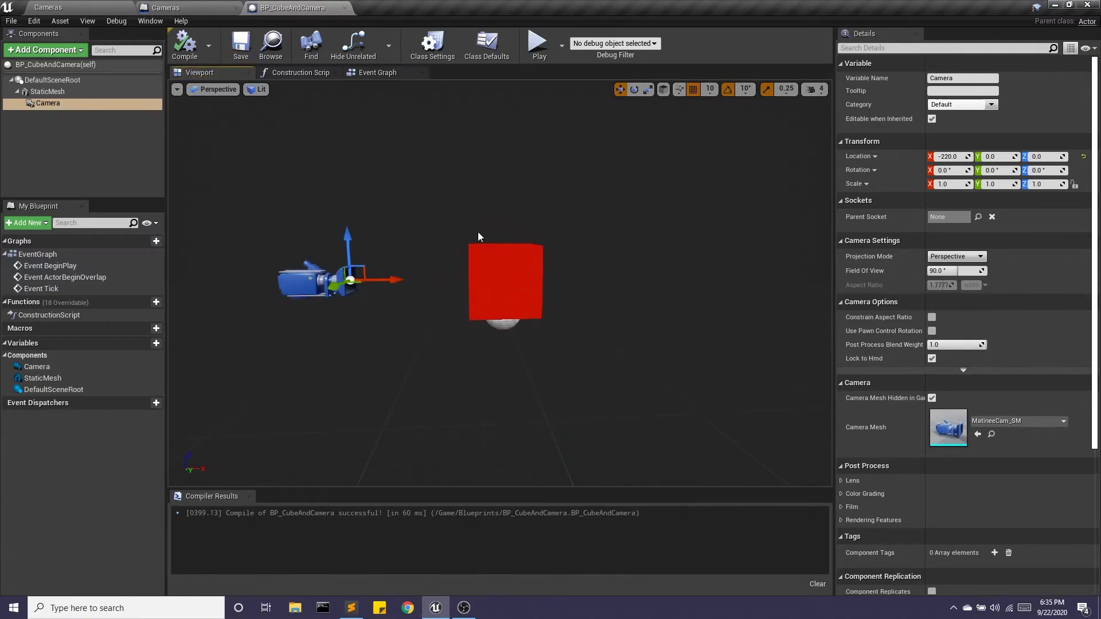
pyautogui.click(514, 275)
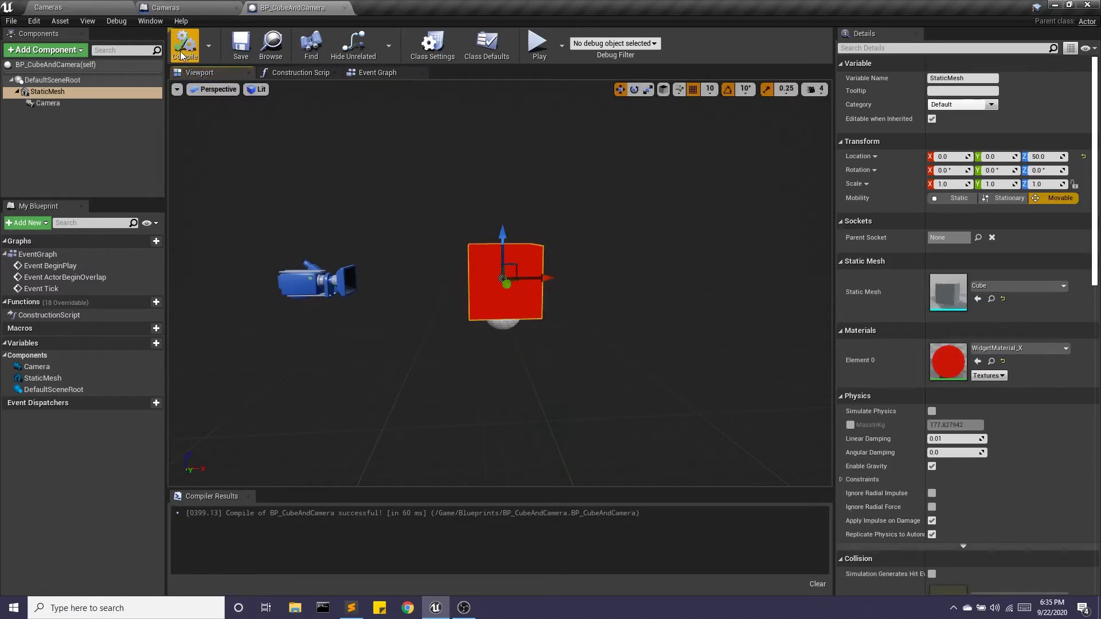
# Step: Delete the unused BeginPlay and ActorBeginOverlap nodes in the Event Graph, keeping Event Tick
pyautogui.click(370, 72)
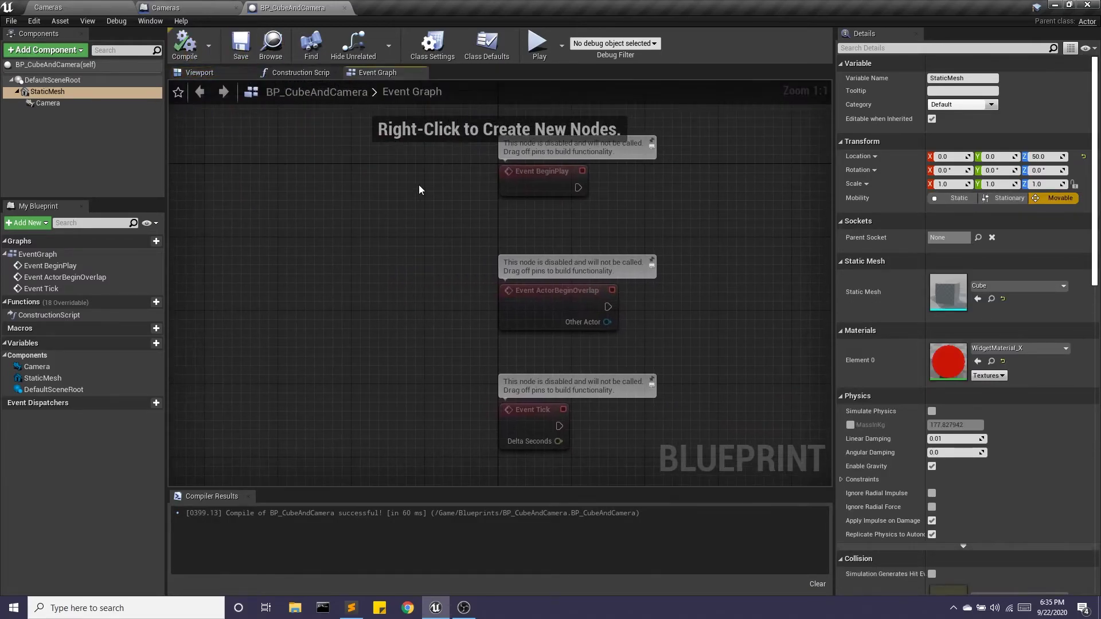
pyautogui.moveTo(293, 193); pyautogui.dragTo(288, 222, button='right')
pyautogui.moveTo(335, 105); pyautogui.dragTo(566, 382)
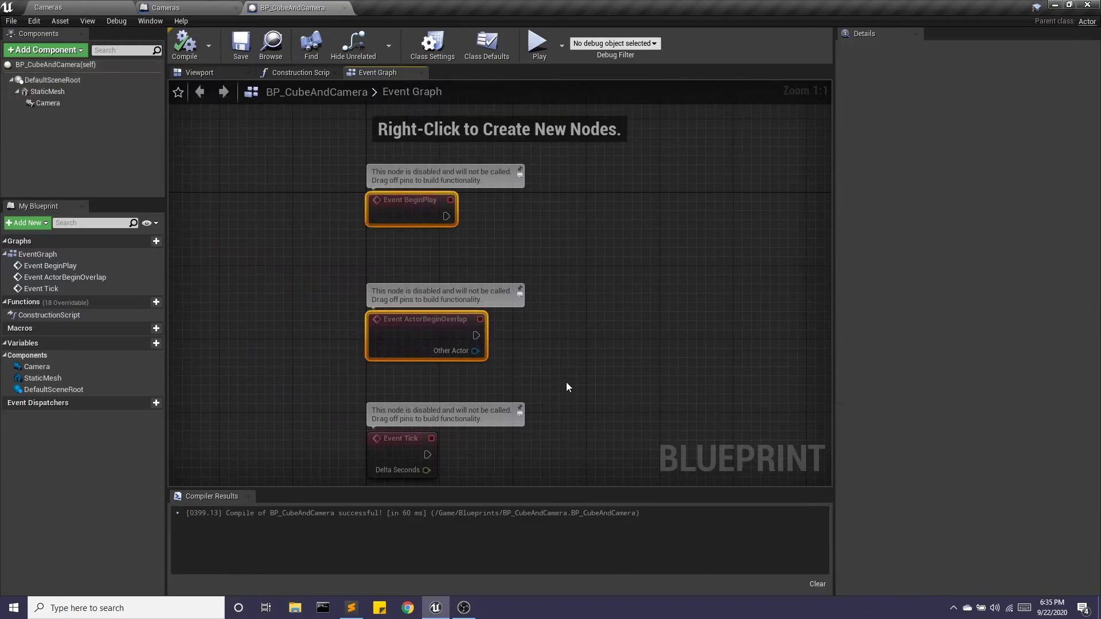
pyautogui.press('Delete')
pyautogui.moveTo(394, 436); pyautogui.dragTo(429, 209)
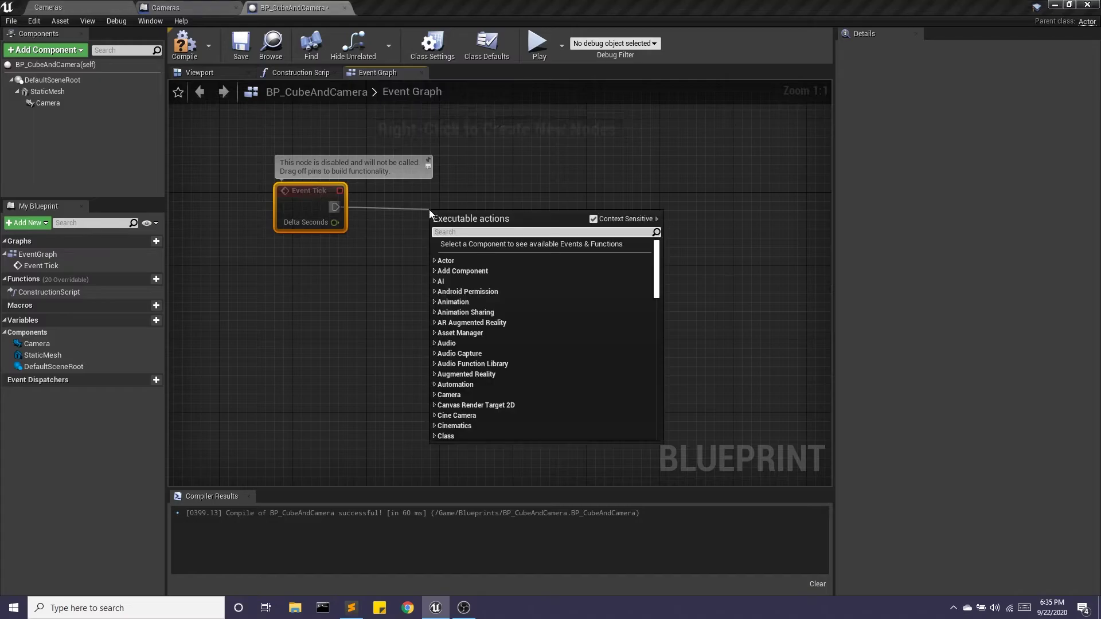
# Step: Make Event Tick call AddWorldOffset on the Static Mesh with Delta Location Y 1.0, then compile
pyautogui.write('add wor')
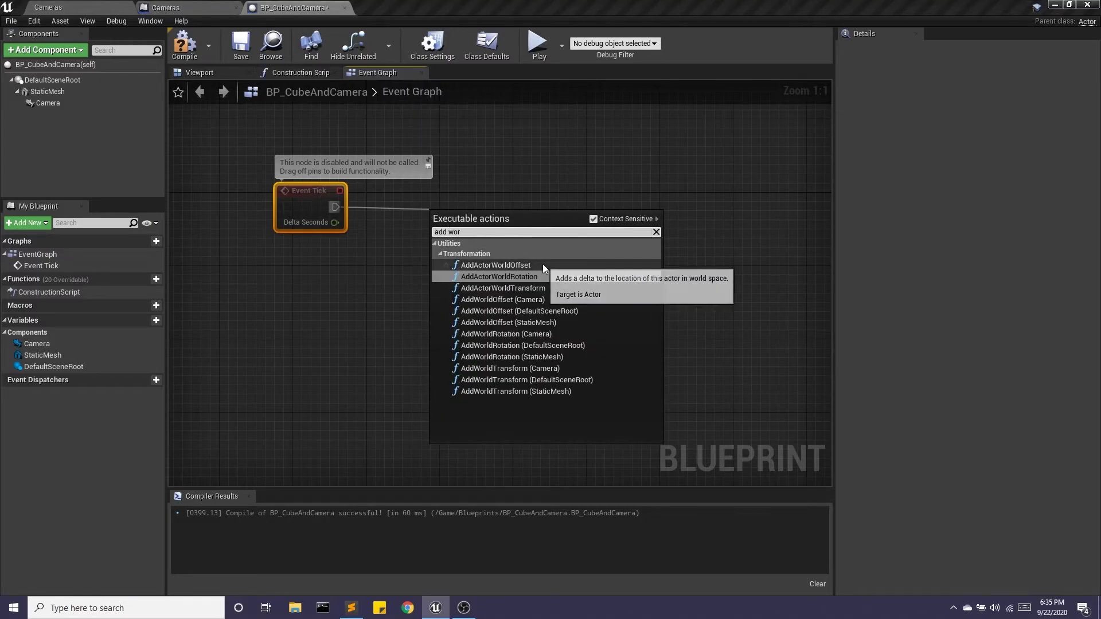
pyautogui.click(564, 322)
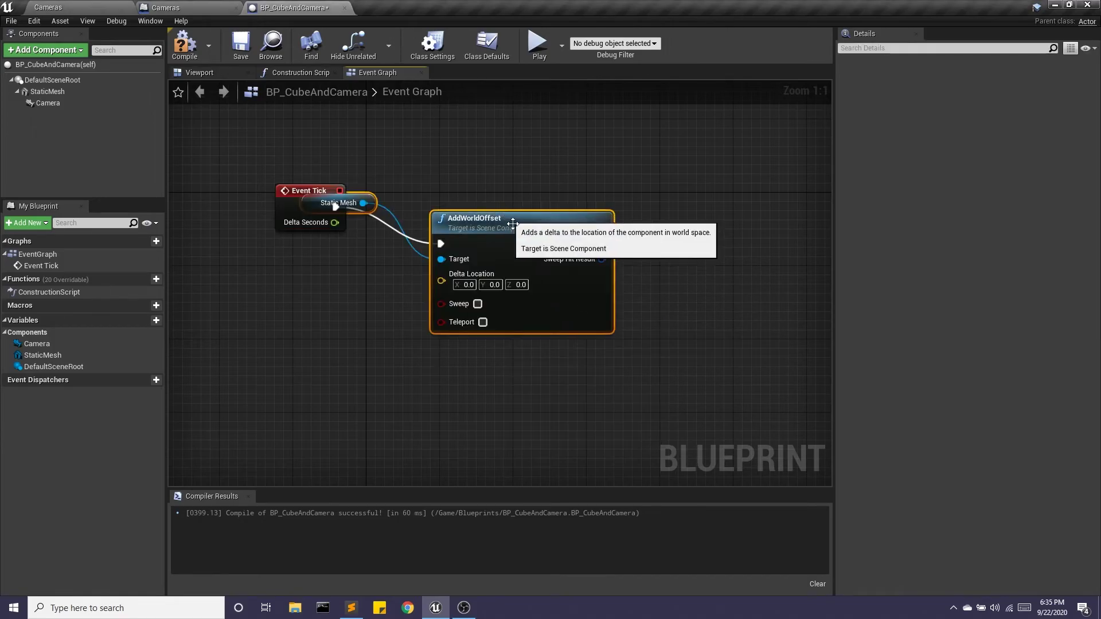
pyautogui.moveTo(499, 183); pyautogui.dragTo(499, 173)
pyautogui.click(476, 239)
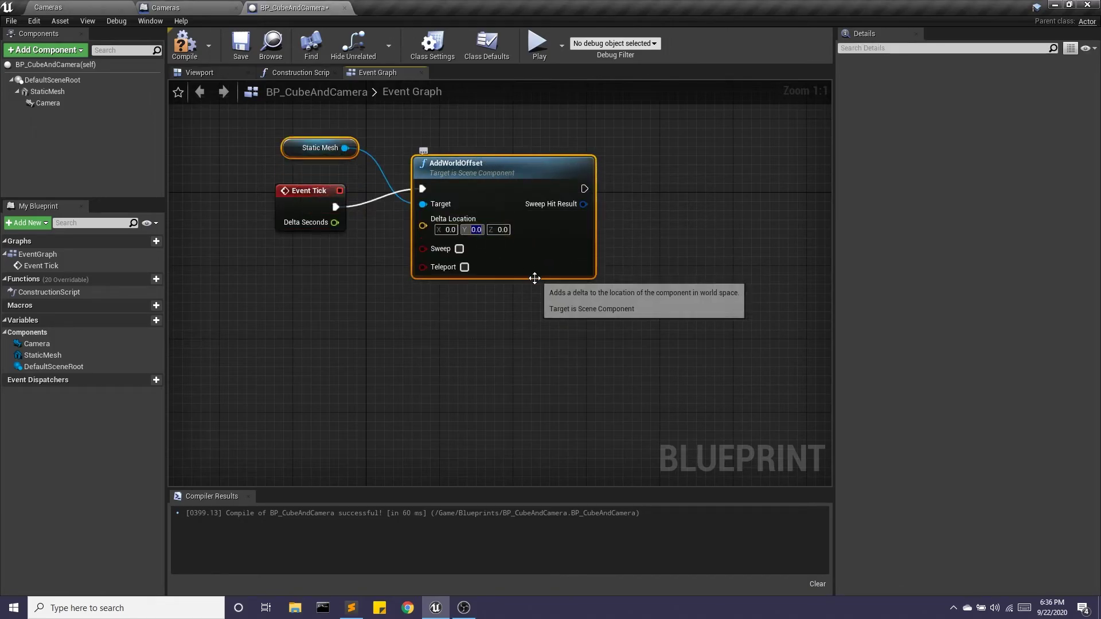
pyautogui.write('1')
pyautogui.click(556, 300)
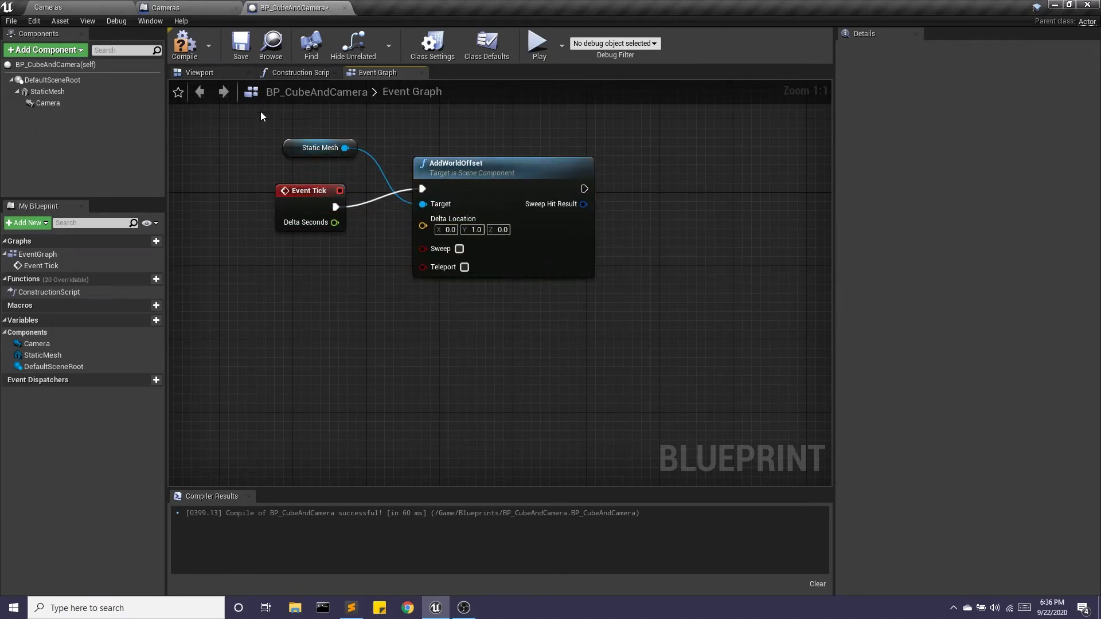
pyautogui.click(185, 46)
# Step: Save the Cameras map, drag a BP_CubeAndCamera instance into the level, and frame it
pyautogui.click(75, 7)
pyautogui.click(235, 55)
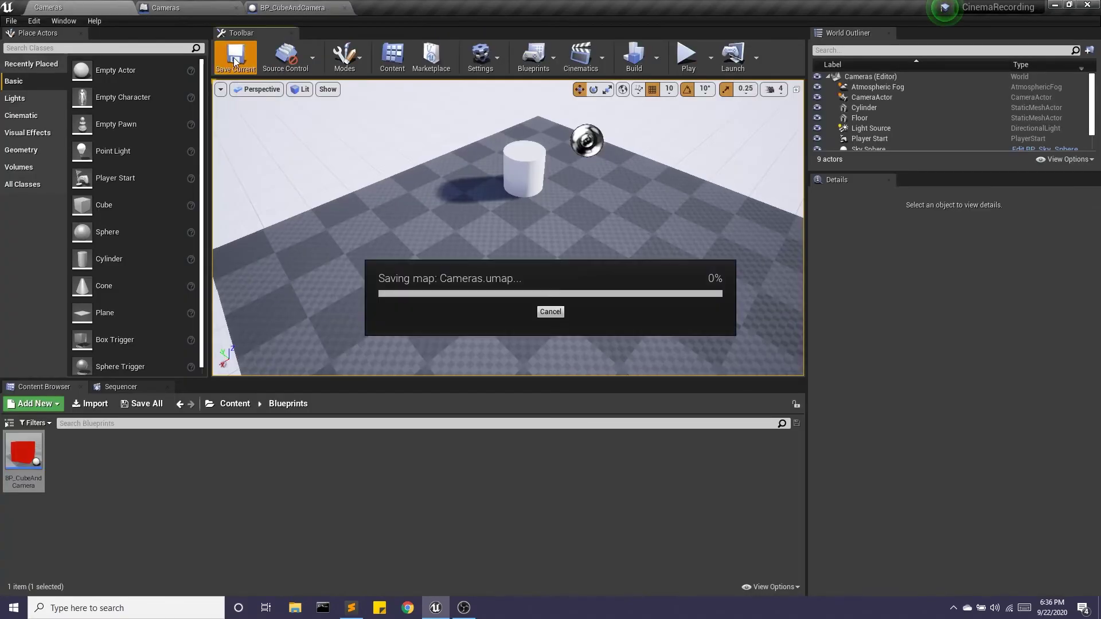
pyautogui.moveTo(23, 453); pyautogui.dragTo(451, 322)
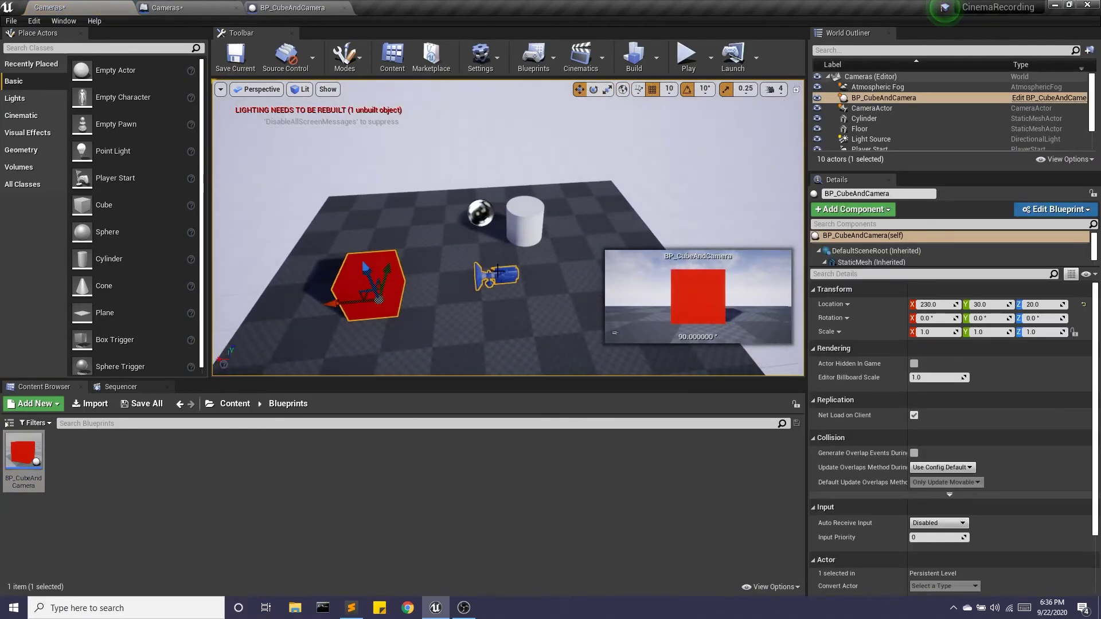
pyautogui.moveTo(516, 316); pyautogui.dragTo(477, 196, button='right')
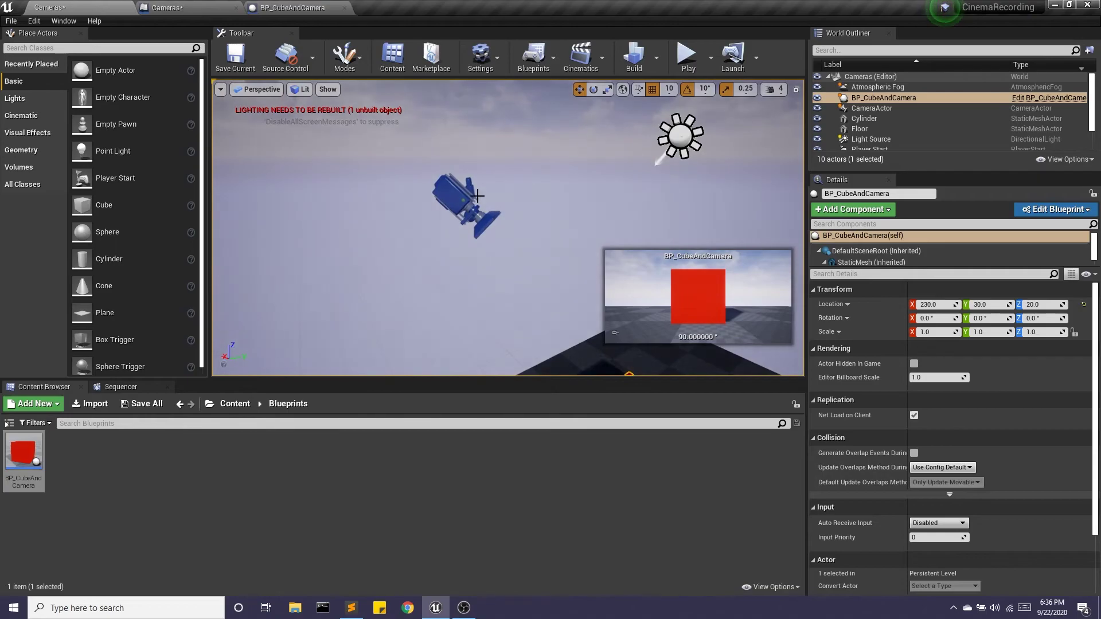
pyautogui.press('f')
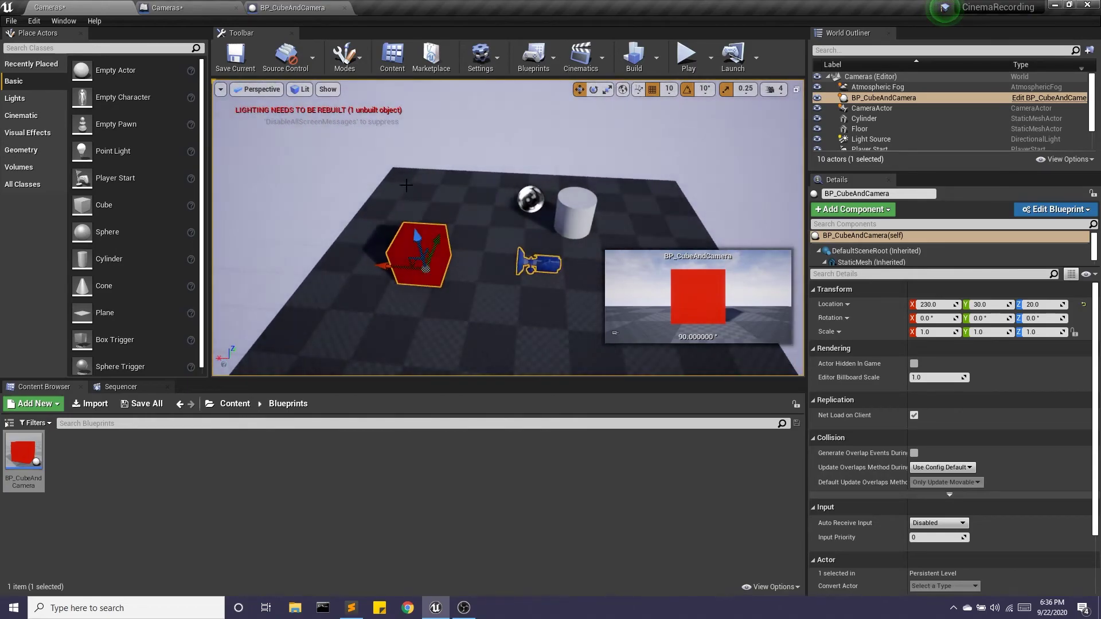
# Step: Select the CameraActor reference node in the Cameras level blueprint
pyautogui.click(183, 7)
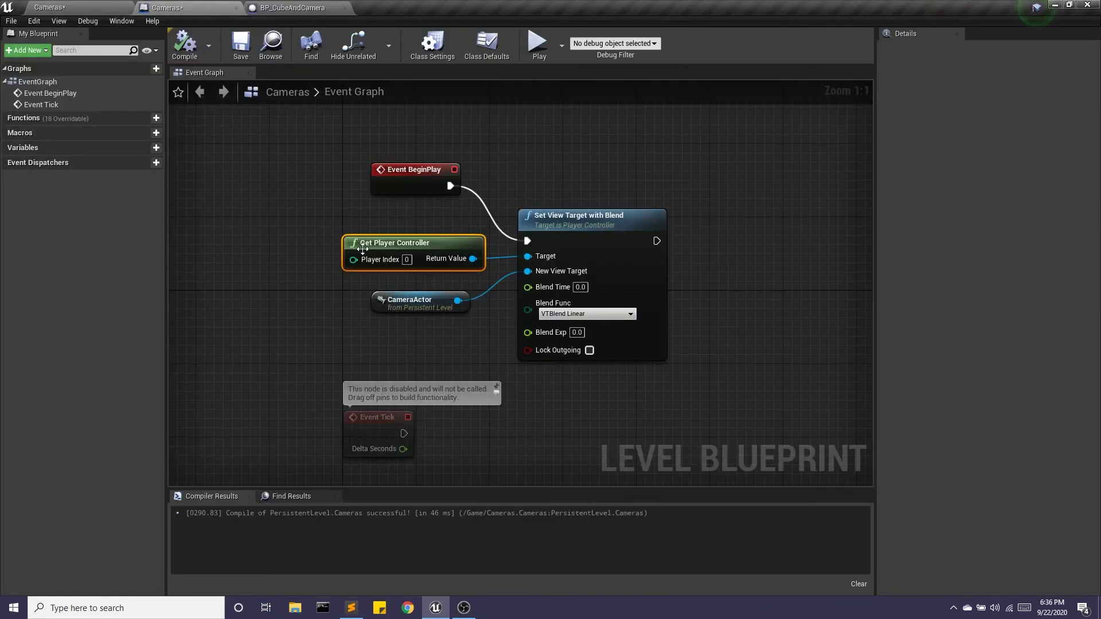
pyautogui.click(413, 306)
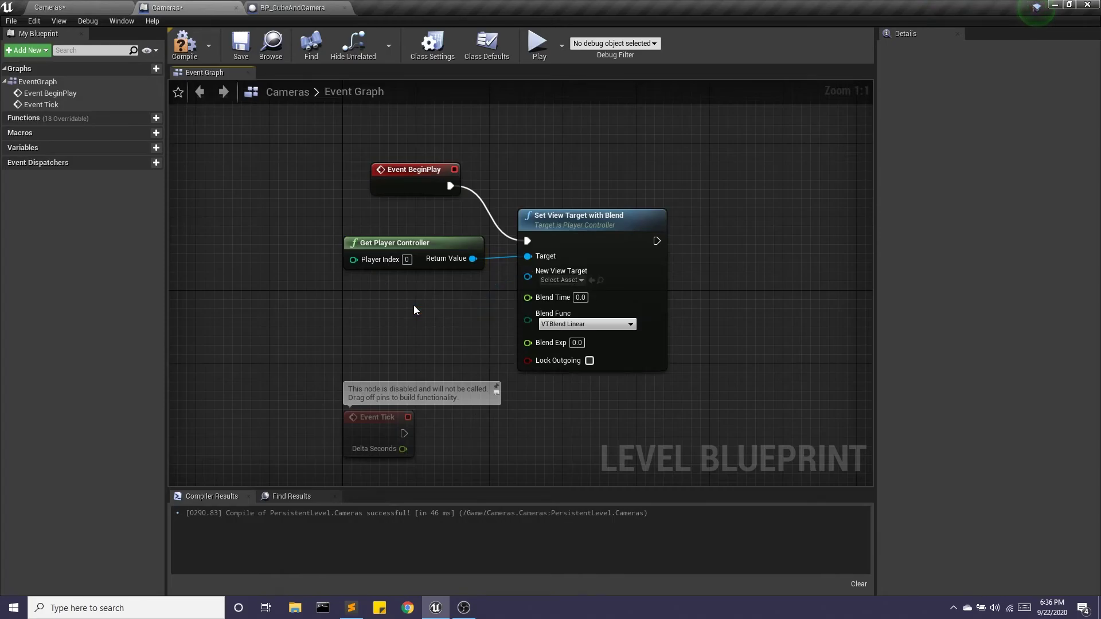
pyautogui.click(40, 7)
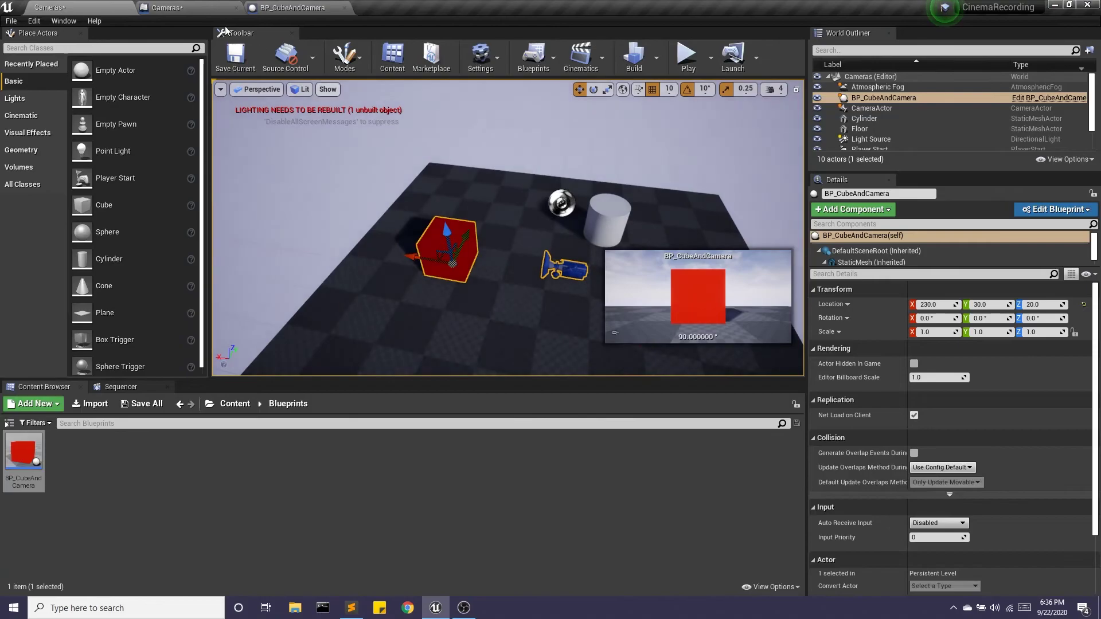
pyautogui.click(182, 7)
# Step: Wire a BP_CubeAndCamera reference into New View Target and compile the level blueprint
pyautogui.rightClick(333, 326)
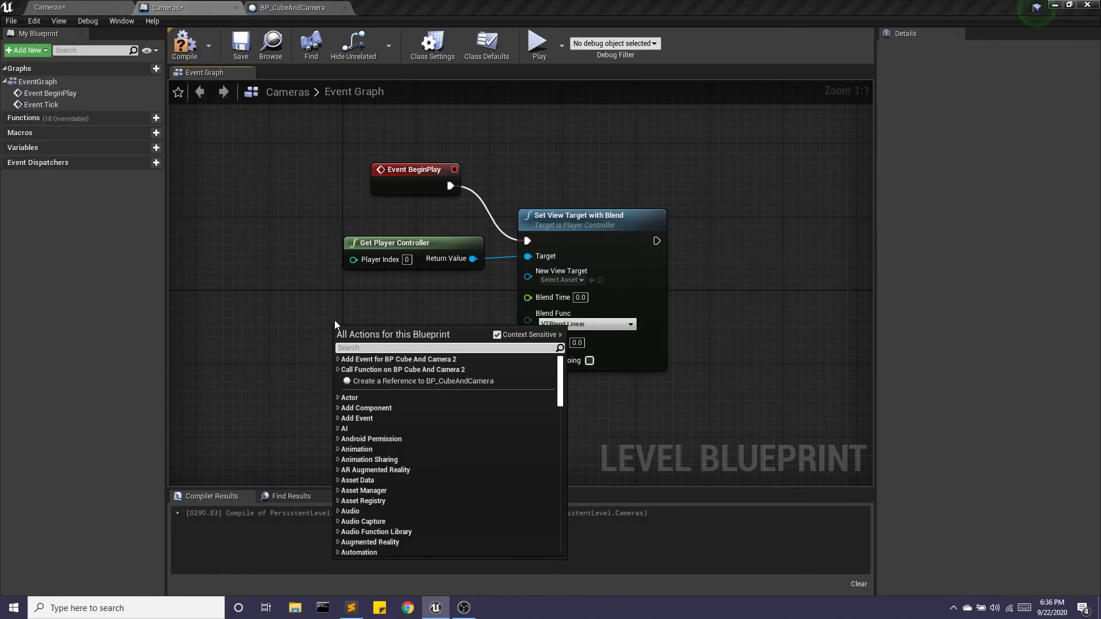
pyautogui.click(409, 380)
pyautogui.moveTo(424, 337); pyautogui.dragTo(529, 273)
pyautogui.click(186, 46)
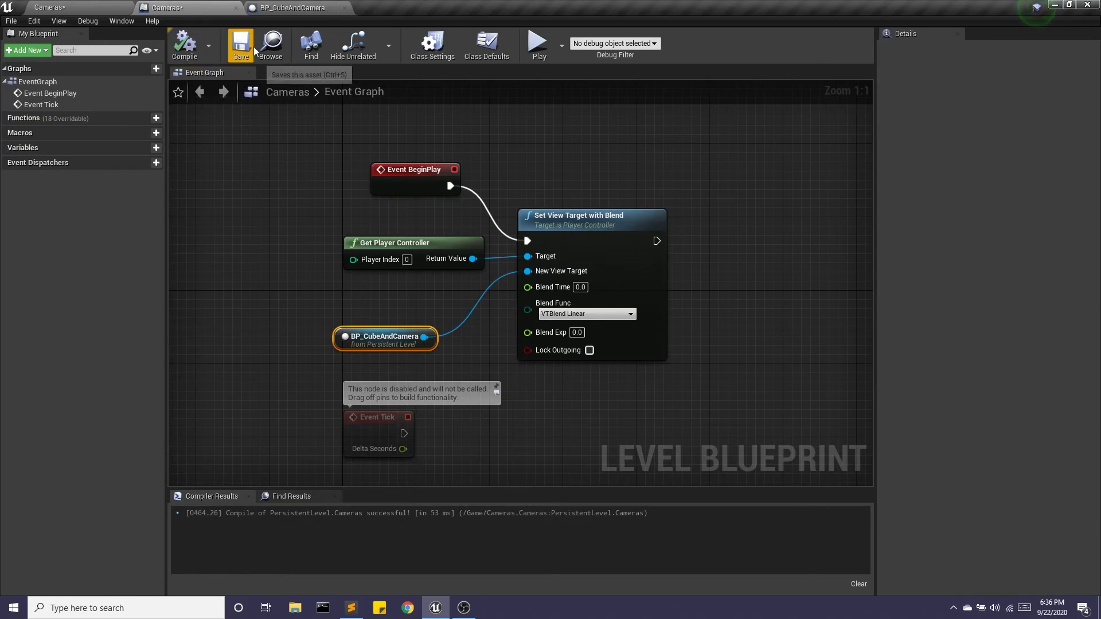
pyautogui.moveTo(388, 331); pyautogui.dragTo(369, 322)
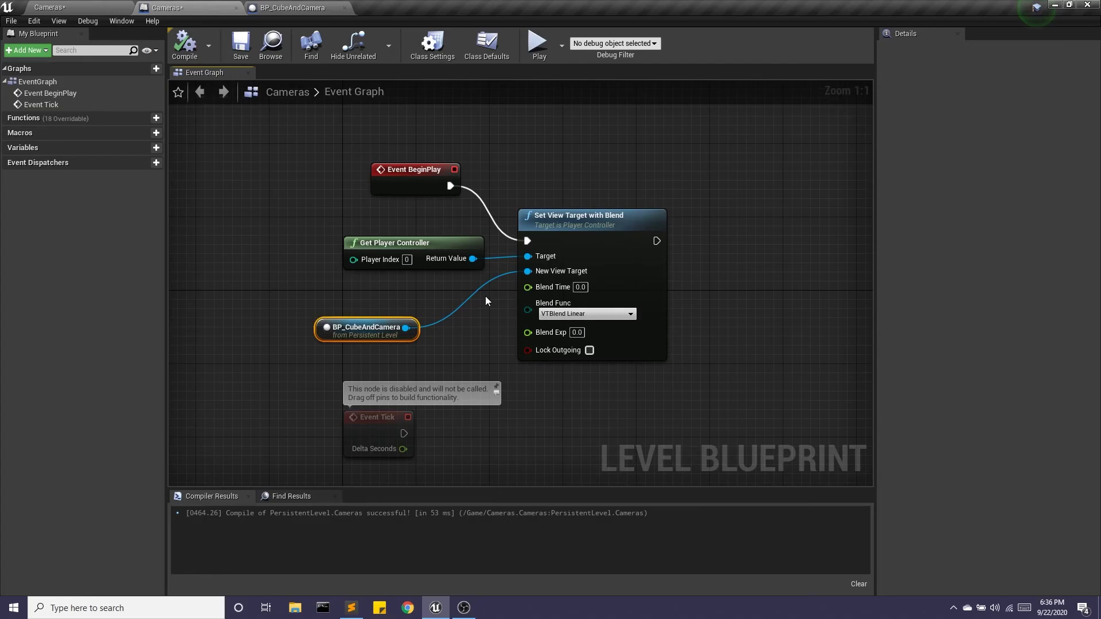
pyautogui.click(299, 6)
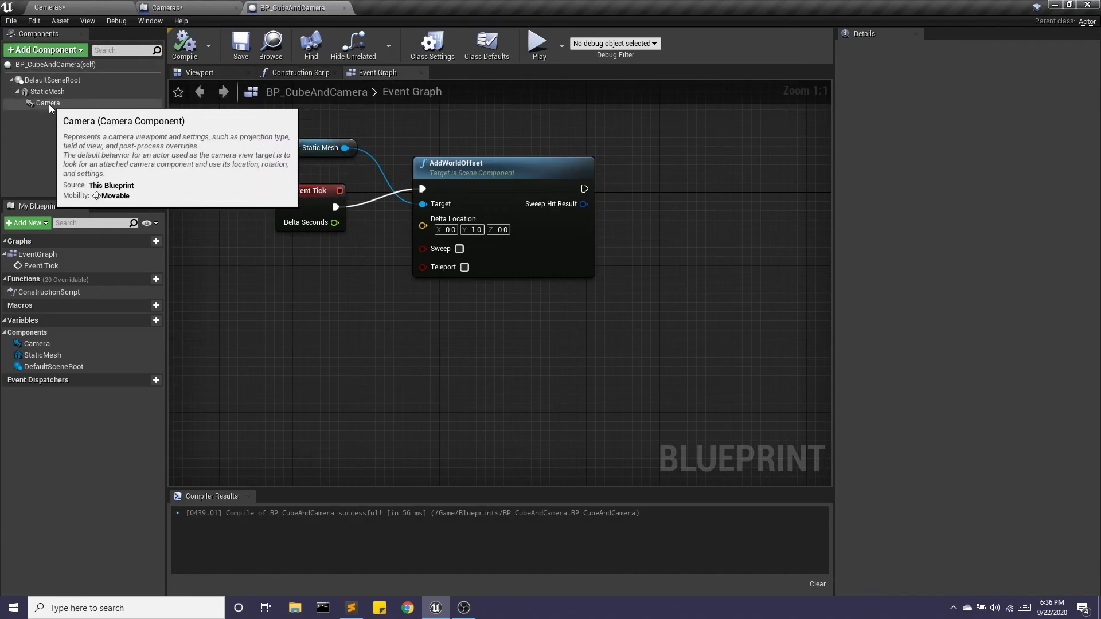
pyautogui.click(180, 5)
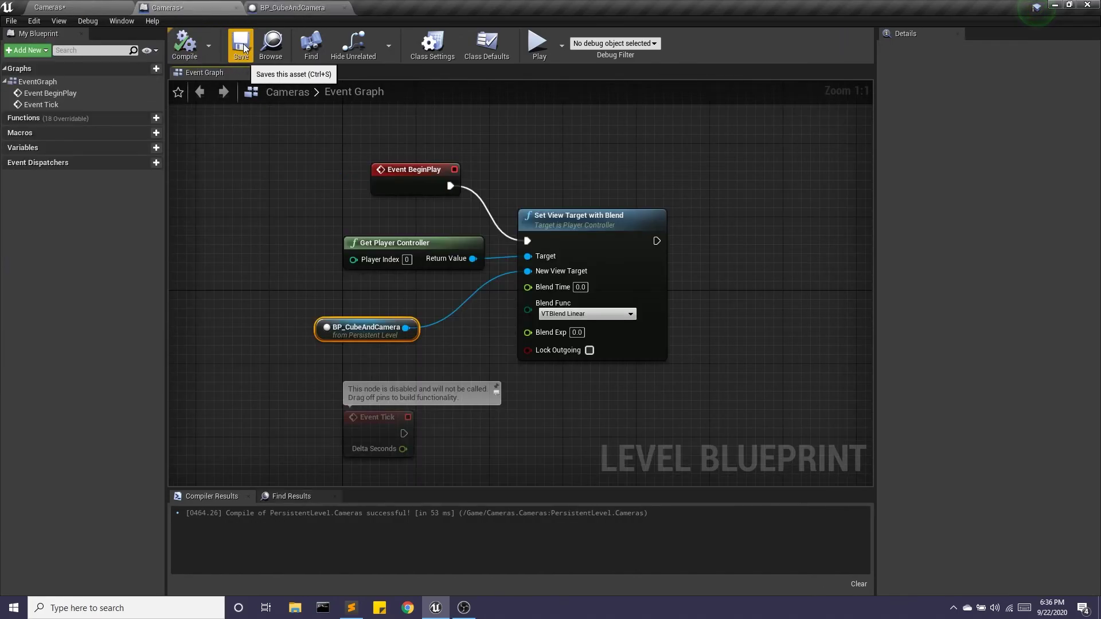
pyautogui.click(96, 12)
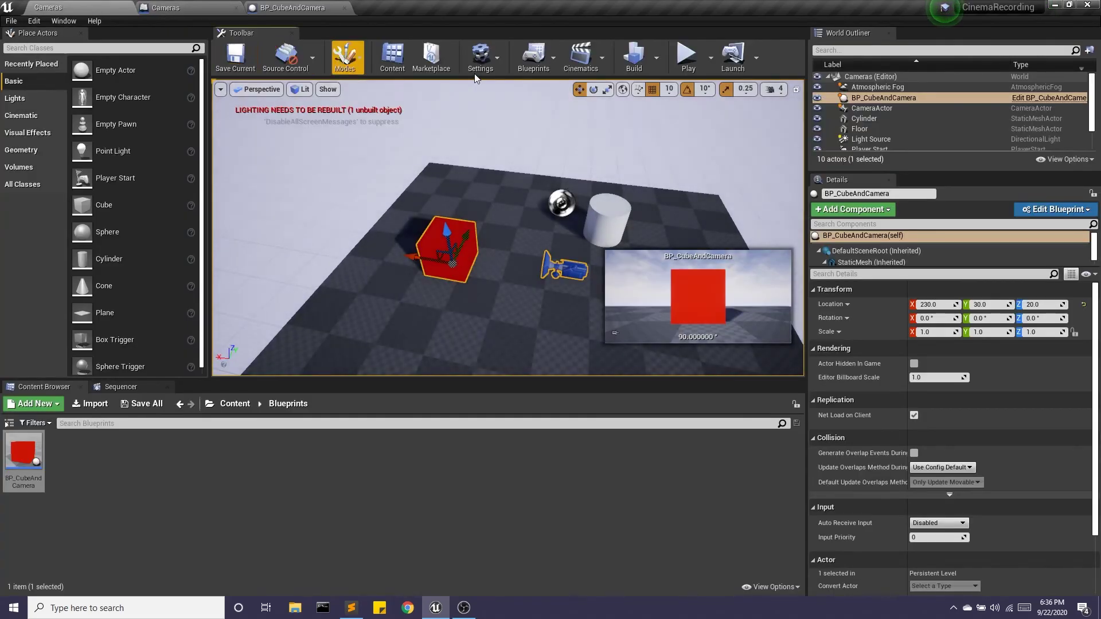
pyautogui.click(689, 56)
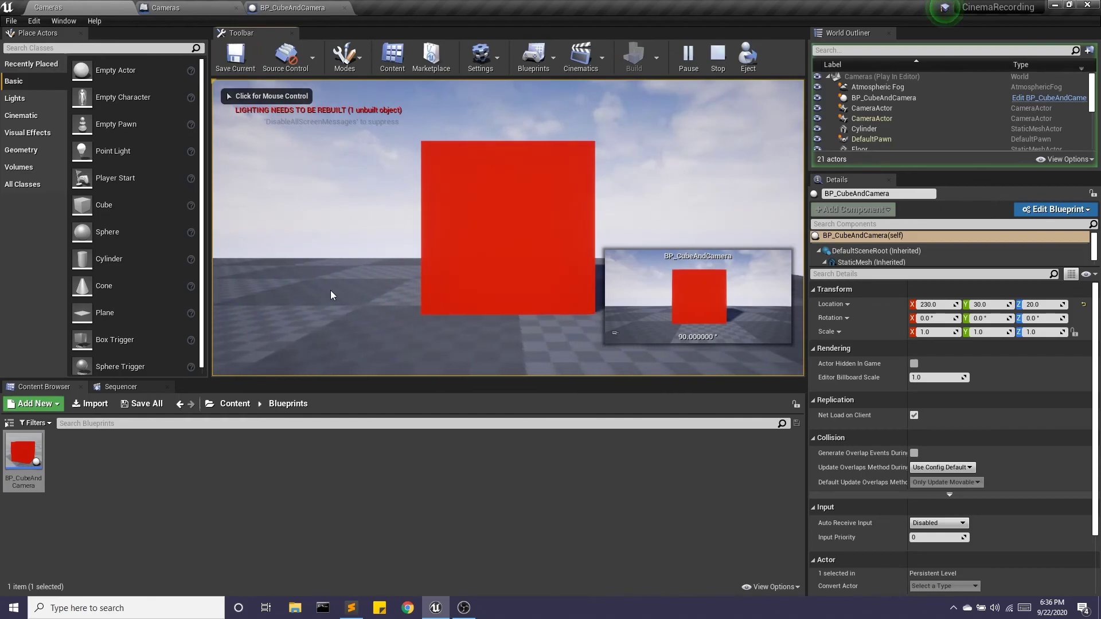
pyautogui.click(509, 247)
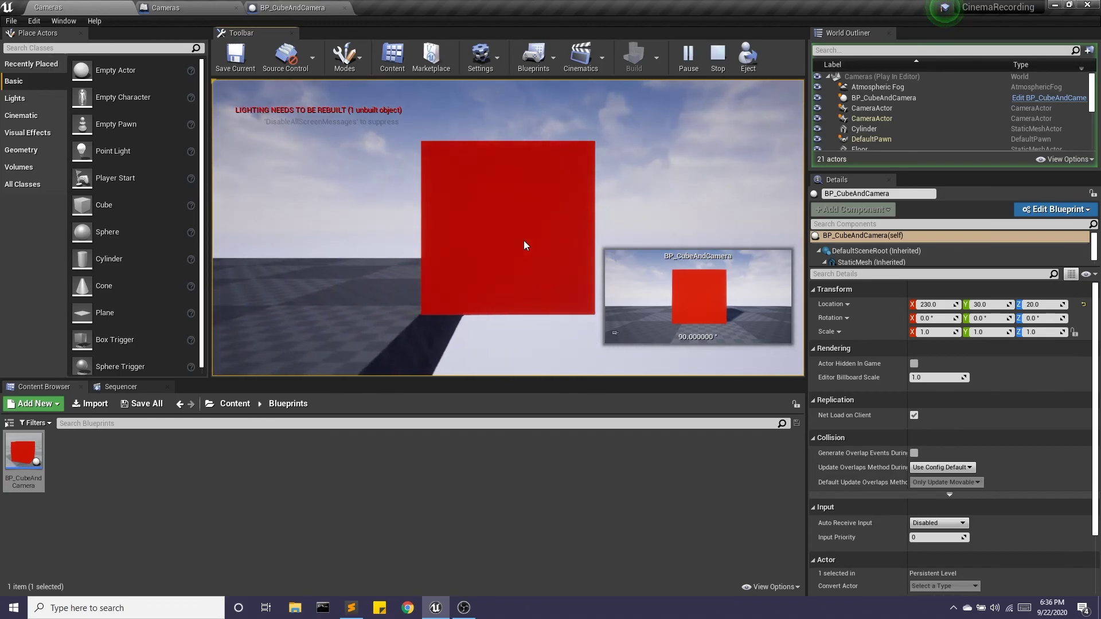
pyautogui.click(719, 57)
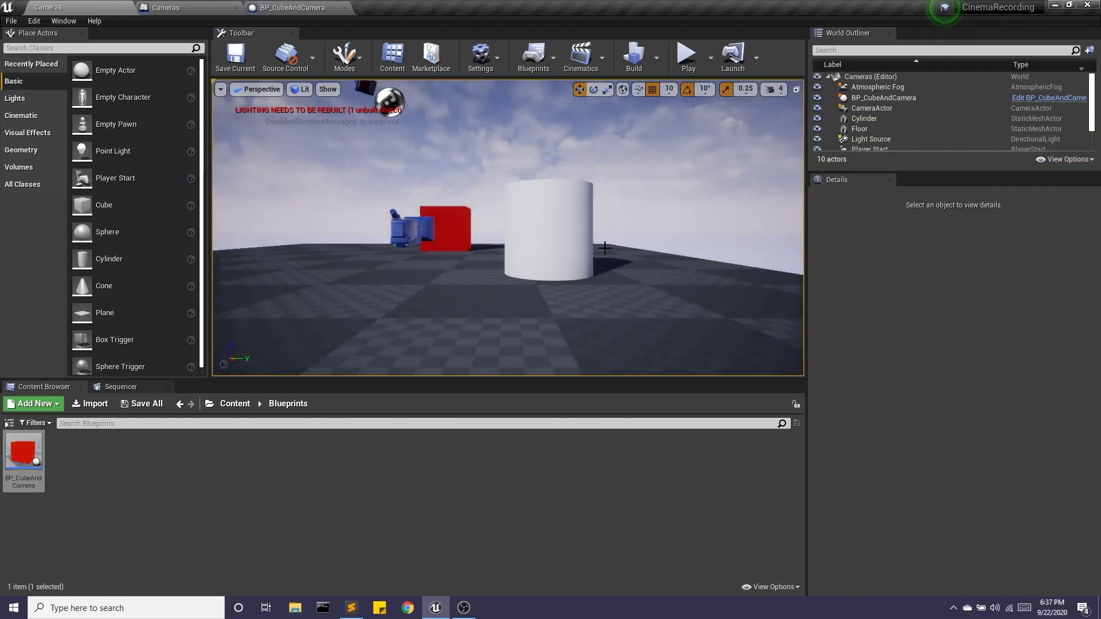
pyautogui.moveTo(679, 258); pyautogui.dragTo(678, 258, button='right')
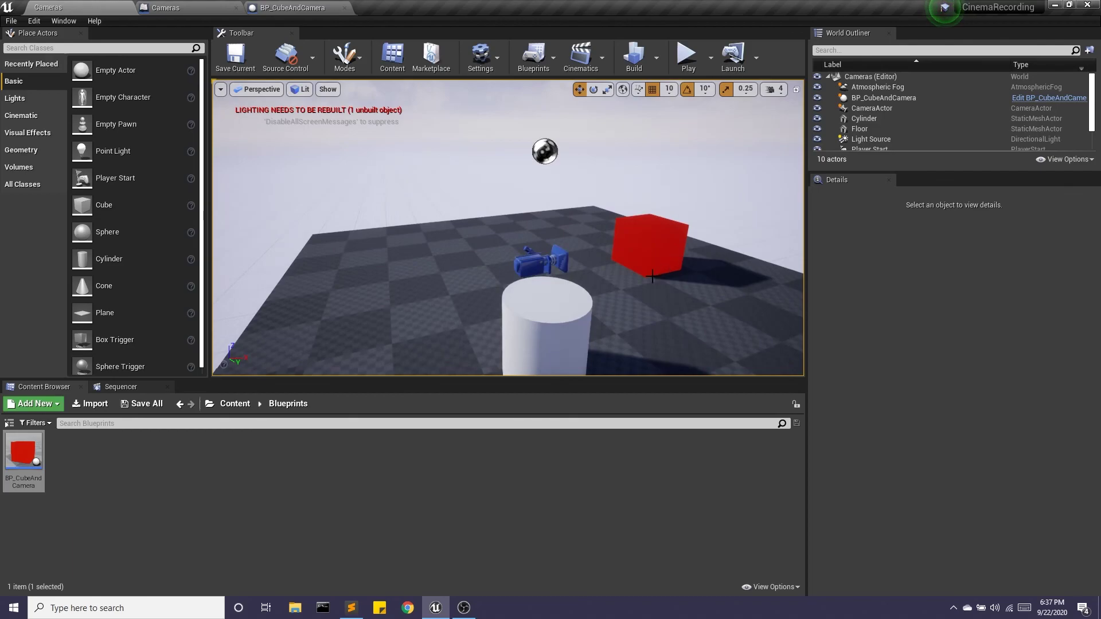
pyautogui.moveTo(652, 277); pyautogui.dragTo(651, 277, button='right')
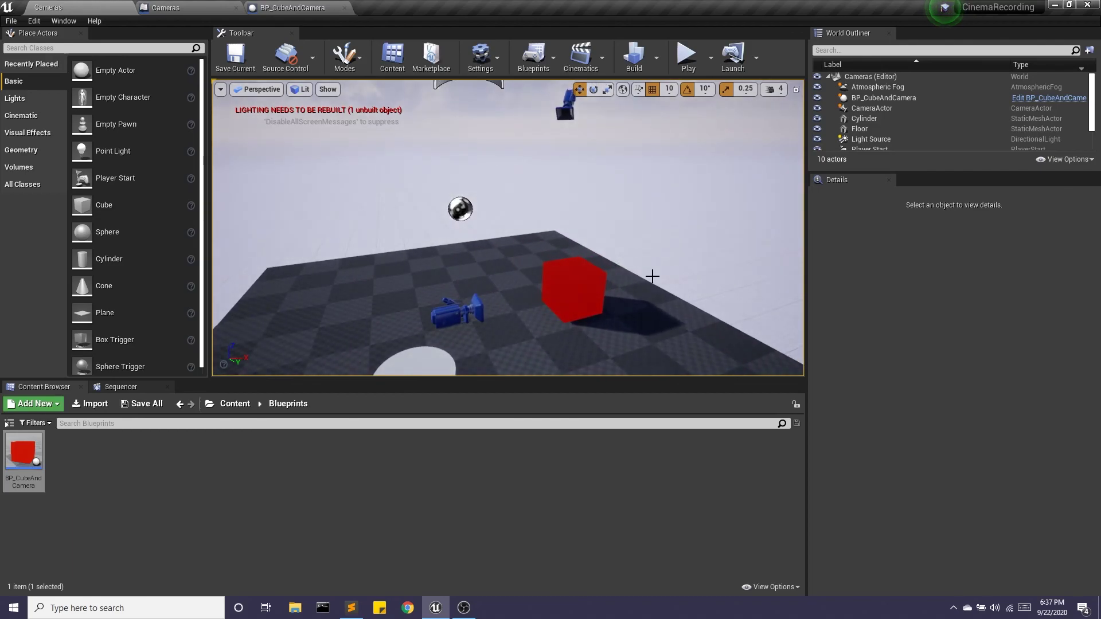